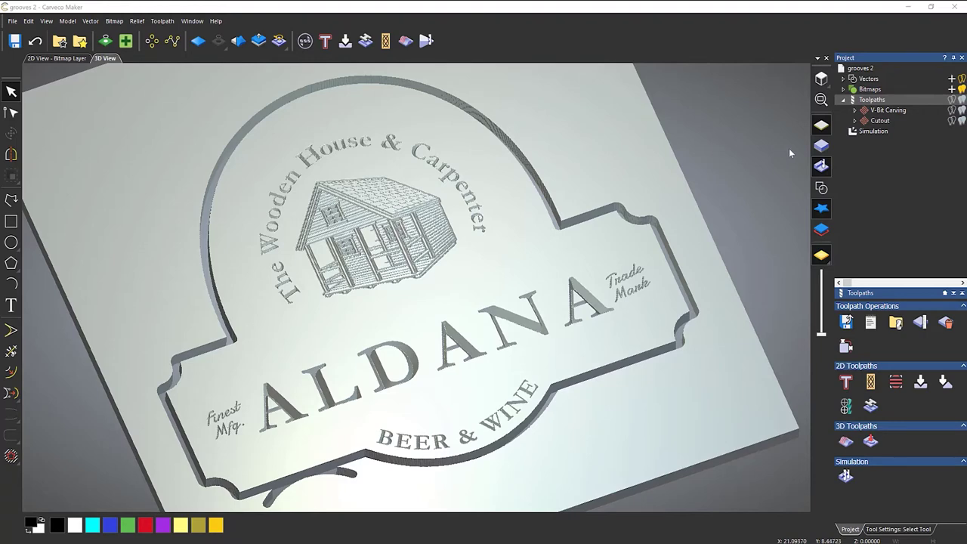
Show the design vectors over the 3D model and select the sign's outer boundary vector
{"action": "left_click", "coordinate": [821, 189]}
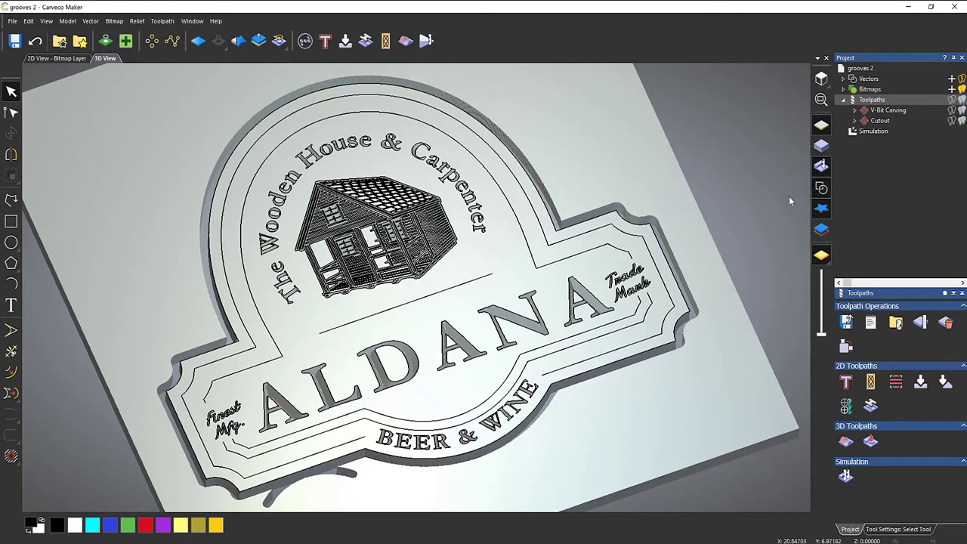
{"action": "left_click", "coordinate": [673, 345]}
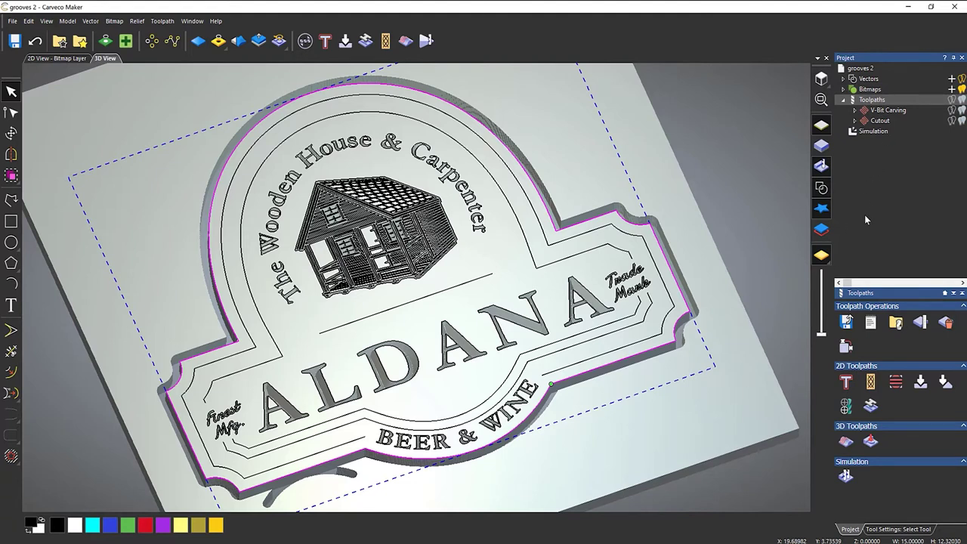
Start a profile toolpath cutting Along the border vector with a 0.02 inch finish depth
{"action": "left_click", "coordinate": [847, 382]}
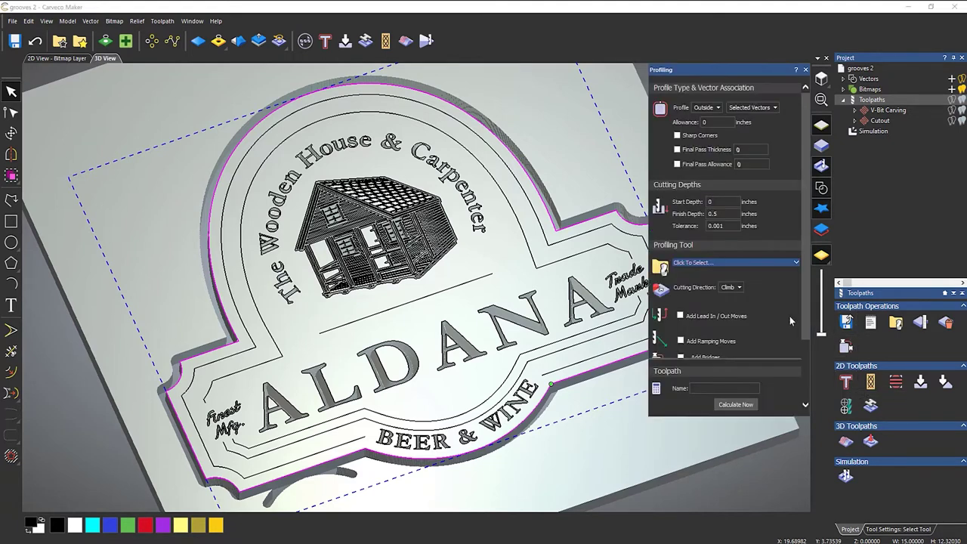
{"action": "left_click", "coordinate": [715, 109]}
{"action": "left_click", "coordinate": [710, 119]}
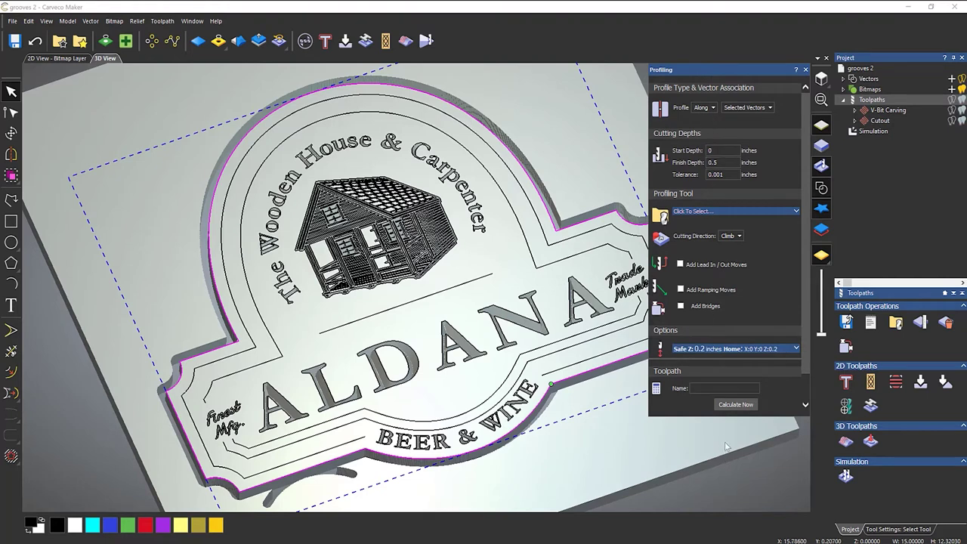
{"action": "left_click_drag", "start_coordinate": [728, 416], "coordinate": [733, 490]}
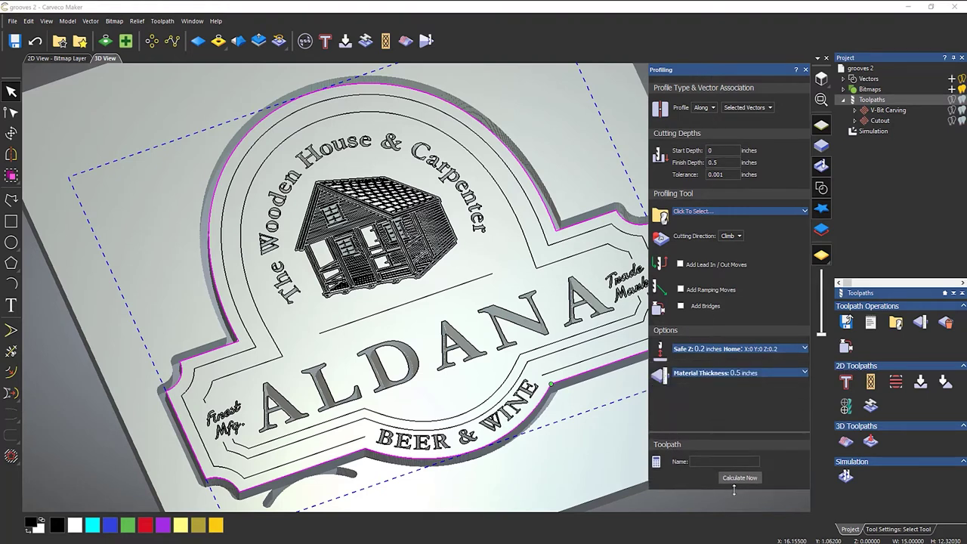
{"action": "double_click", "coordinate": [721, 163]}
{"action": "type", "text": "0.02"}
Choose the V-Bit 1.25 Inch 90 degree from the Inch Tools group as the profiling tool
{"action": "left_click", "coordinate": [723, 211]}
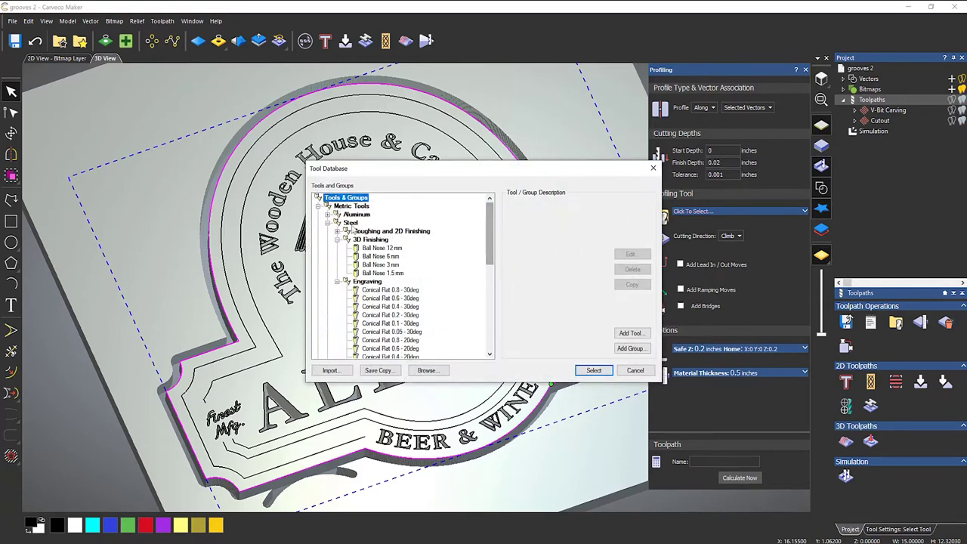
{"action": "left_click", "coordinate": [318, 205]}
{"action": "left_click", "coordinate": [318, 214]}
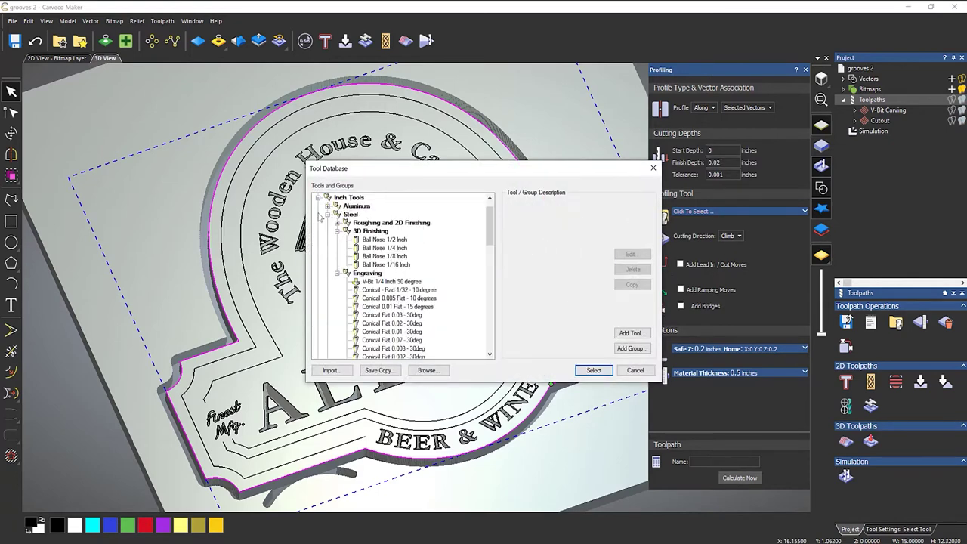
{"action": "scroll", "coordinate": [423, 298], "scroll_direction": "down", "scroll_amount": 4}
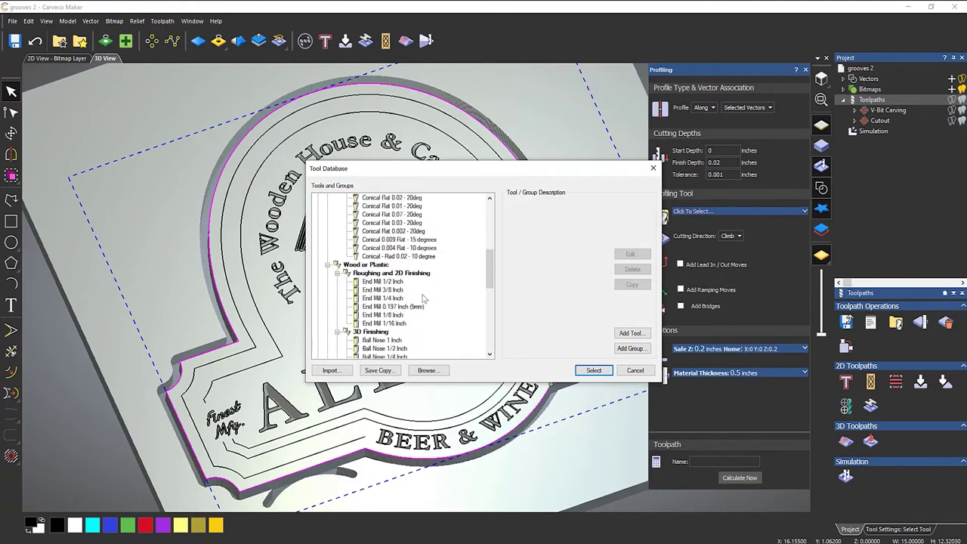
{"action": "scroll", "coordinate": [386, 274], "scroll_direction": "down", "scroll_amount": 4}
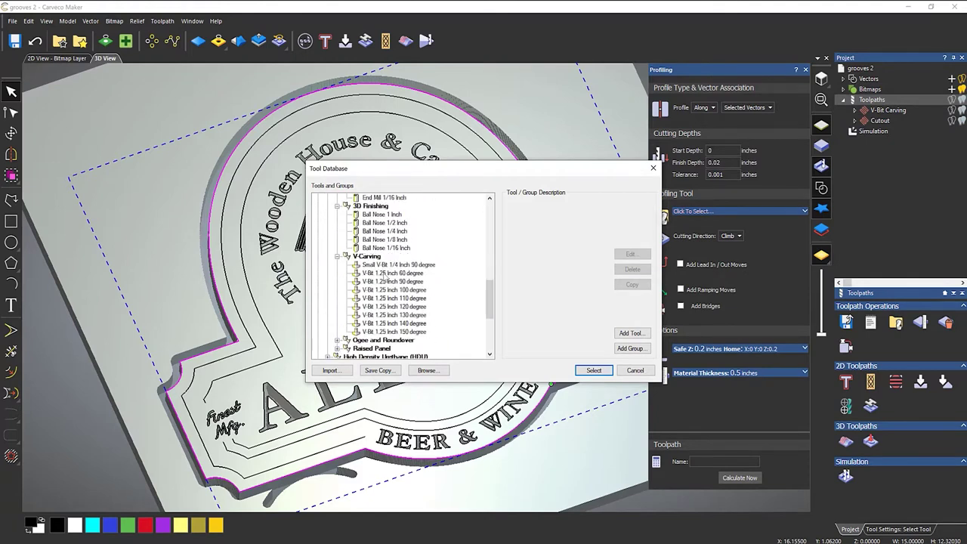
{"action": "left_click", "coordinate": [410, 281]}
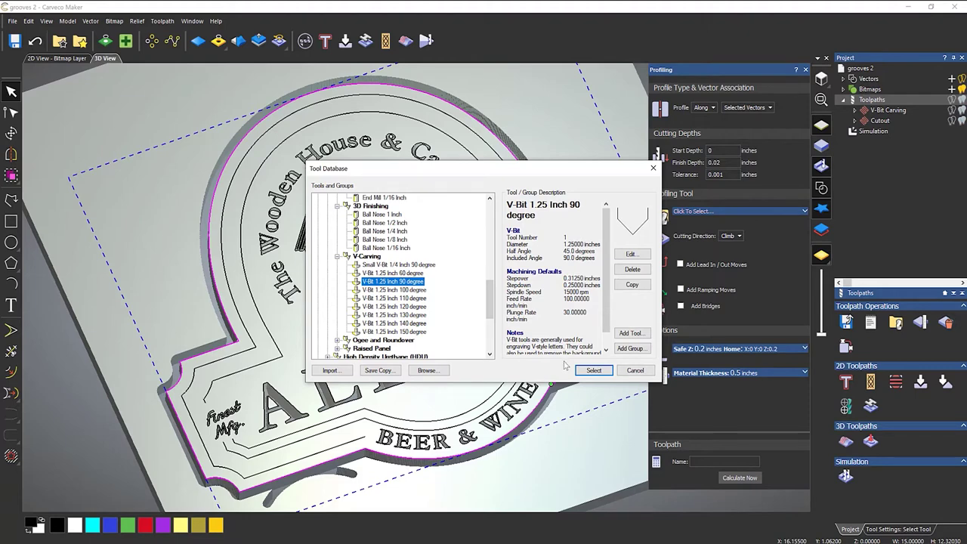
{"action": "left_click", "coordinate": [593, 370]}
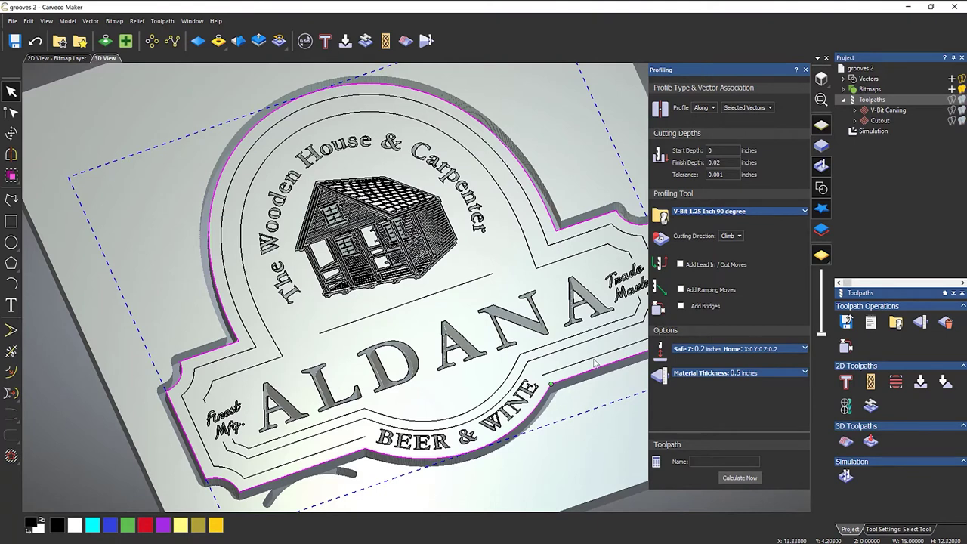
Calculate the profile toolpath, rename it Chamfer, and show its Simulation Control Bar
{"action": "left_click", "coordinate": [740, 478]}
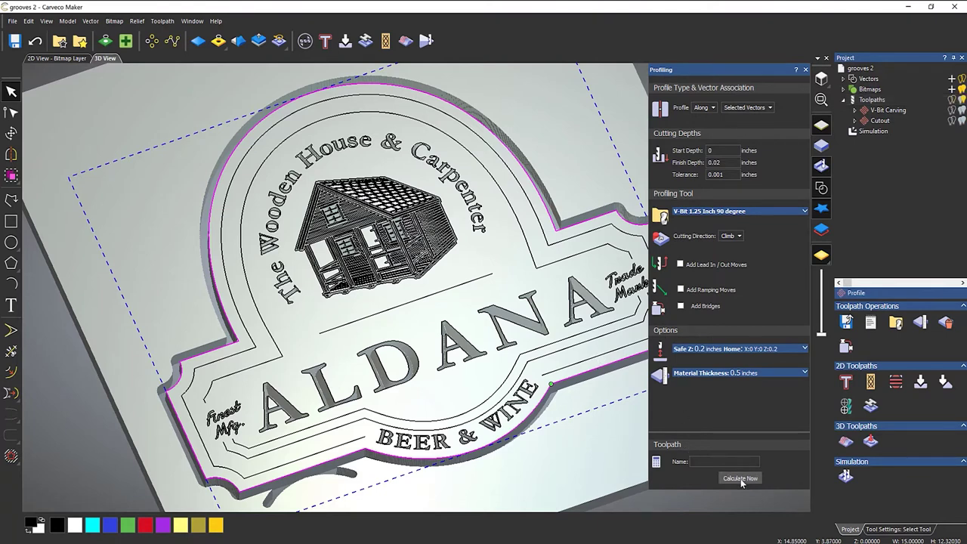
{"action": "left_click", "coordinate": [805, 69]}
{"action": "right_click", "coordinate": [876, 131]}
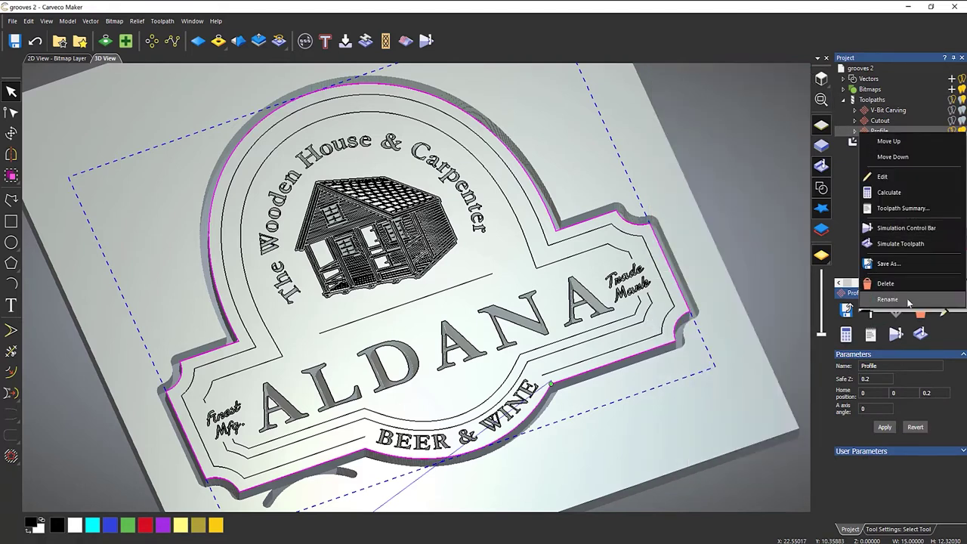
{"action": "left_click", "coordinate": [909, 302]}
{"action": "type", "text": "C"}
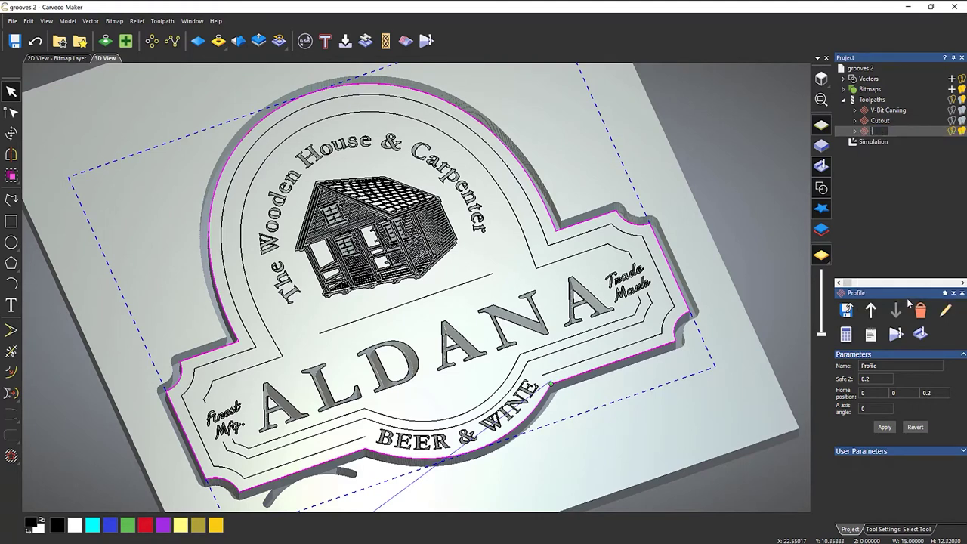
{"action": "type", "text": "hamfer"}
{"action": "key", "text": "Return"}
{"action": "right_click", "coordinate": [884, 132]}
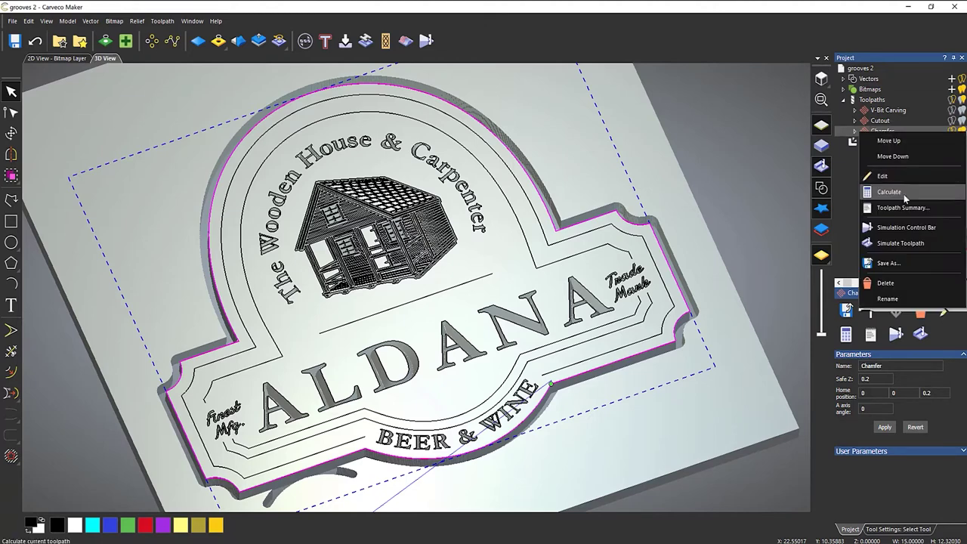
{"action": "left_click", "coordinate": [916, 229]}
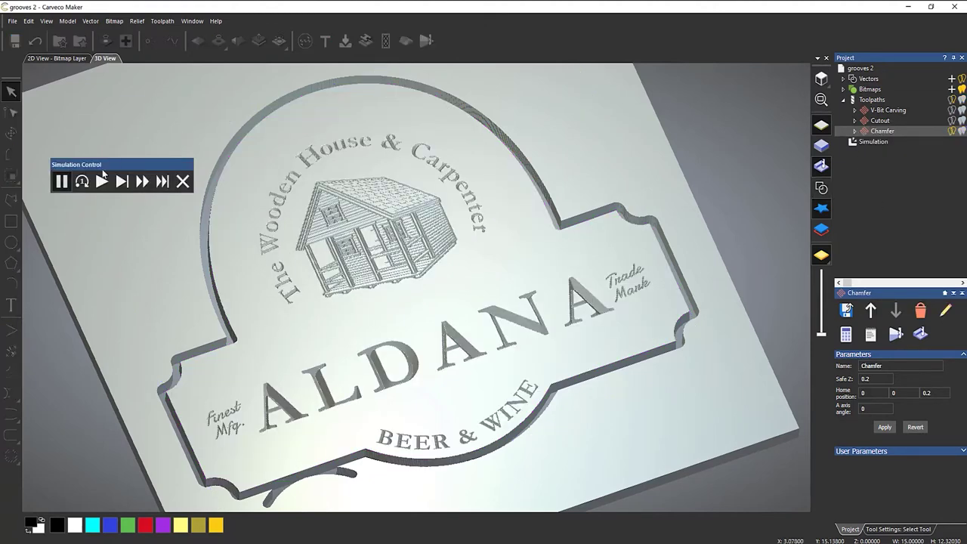
Play the Chamfer simulation and zoom and orbit to inspect the bevelled outer border
{"action": "left_click_drag", "start_coordinate": [103, 170], "coordinate": [84, 82]}
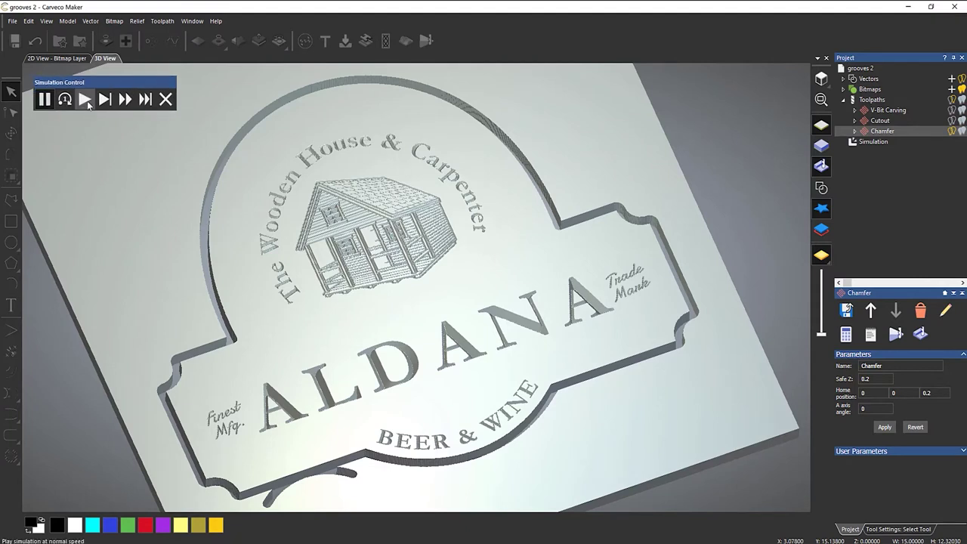
{"action": "left_click", "coordinate": [87, 100]}
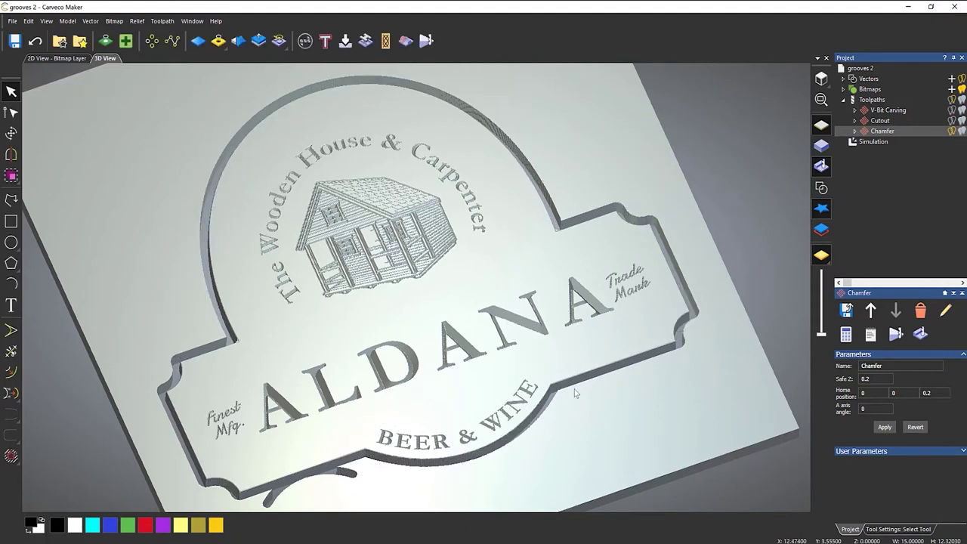
{"action": "scroll", "coordinate": [568, 414], "scroll_direction": "up", "scroll_amount": 5}
{"action": "left_click_drag", "start_coordinate": [568, 414], "coordinate": [468, 384]}
{"action": "left_click_drag", "start_coordinate": [455, 349], "coordinate": [460, 324]}
{"action": "scroll", "coordinate": [456, 287], "scroll_direction": "down", "scroll_amount": 3}
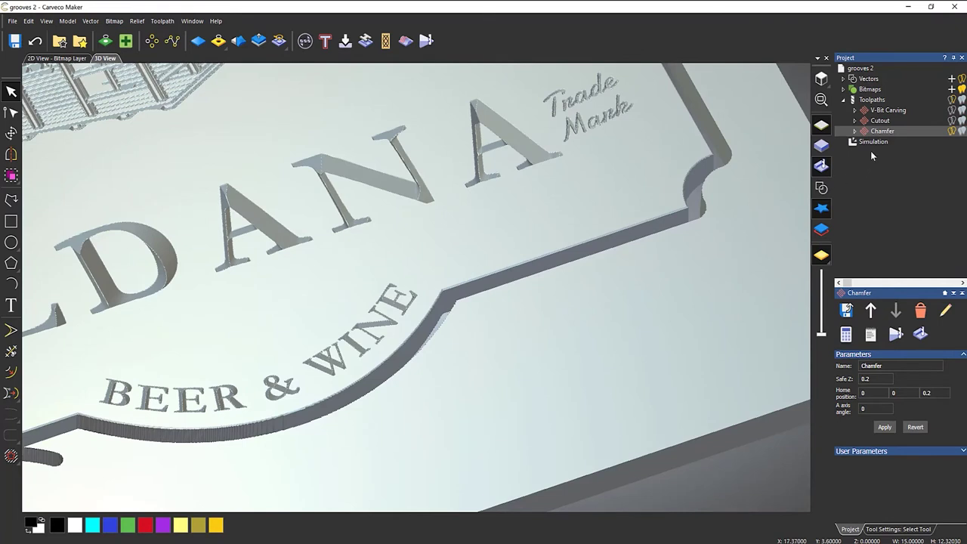
Change the Chamfer finish depth to 0.1 and recalculate the toolpath
{"action": "double_click", "coordinate": [879, 132]}
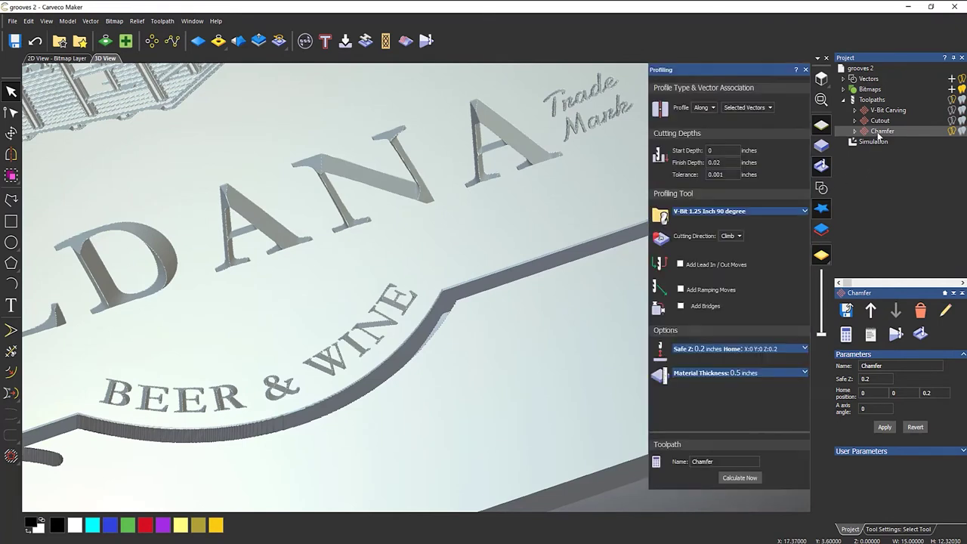
{"action": "double_click", "coordinate": [723, 162]}
{"action": "type", "text": "0.1"}
{"action": "left_click", "coordinate": [738, 478]}
{"action": "left_click", "coordinate": [805, 69]}
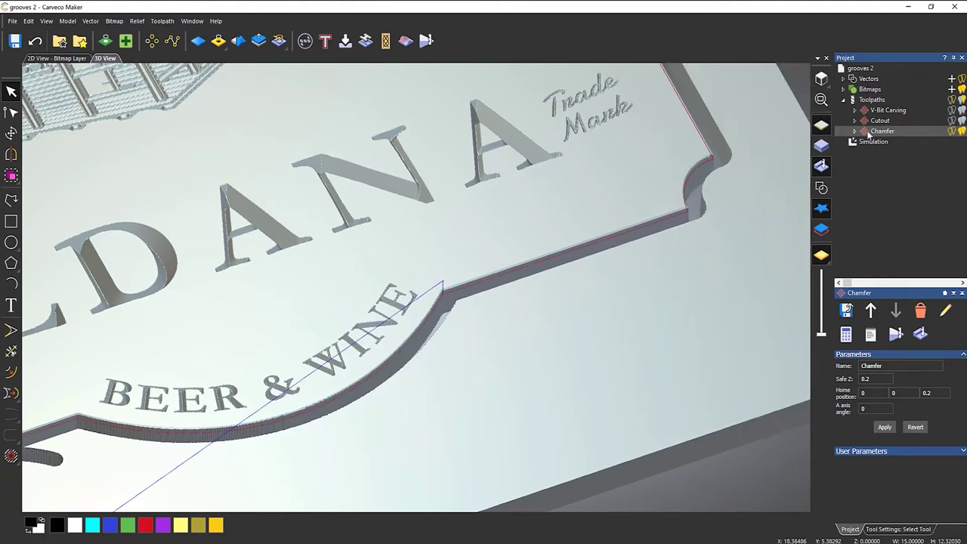
Replay the updated Chamfer simulation and tilt toward a top-down view of the sign
{"action": "right_click", "coordinate": [875, 130]}
{"action": "left_click", "coordinate": [906, 226]}
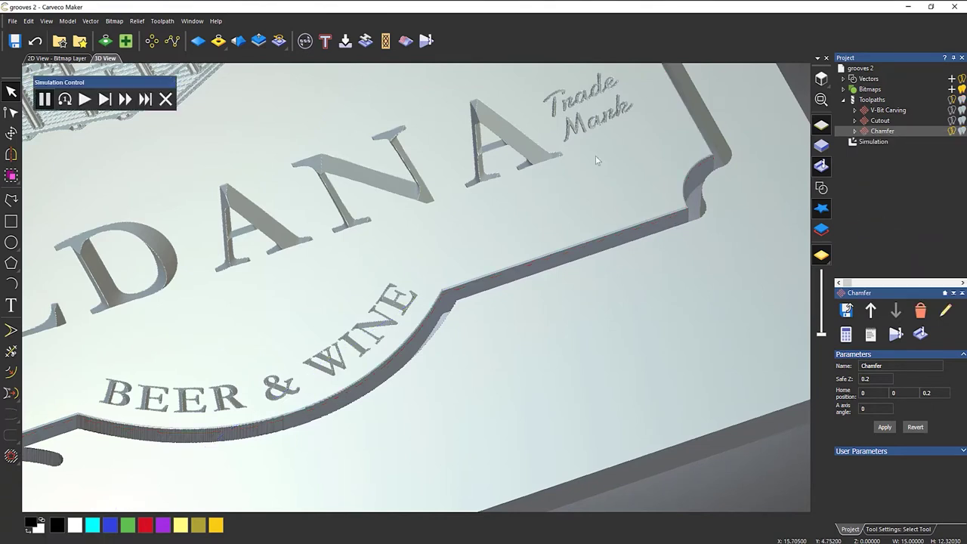
{"action": "left_click", "coordinate": [88, 101]}
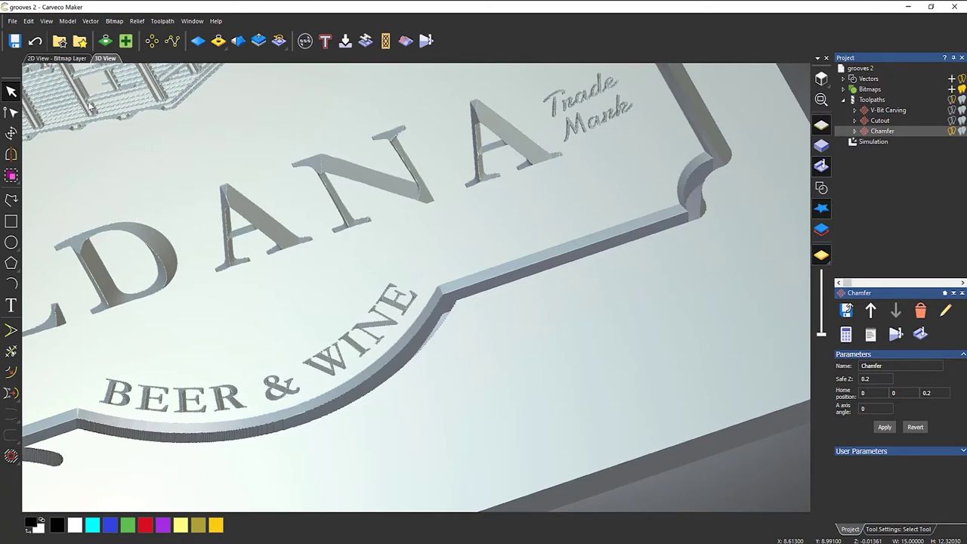
{"action": "scroll", "coordinate": [216, 142], "scroll_direction": "down", "scroll_amount": 10}
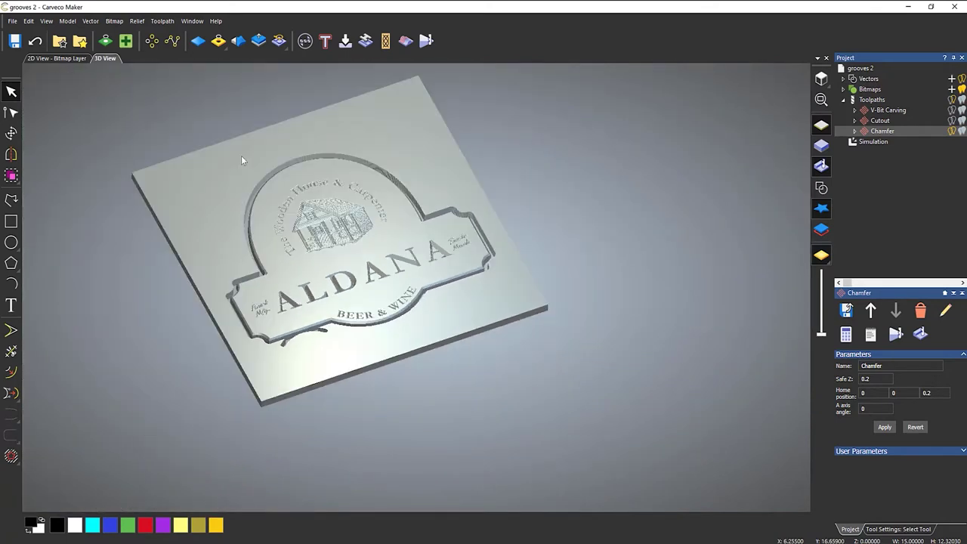
{"action": "scroll", "coordinate": [266, 195], "scroll_direction": "up", "scroll_amount": 5}
{"action": "scroll", "coordinate": [324, 210], "scroll_direction": "down", "scroll_amount": 8}
{"action": "scroll", "coordinate": [355, 225], "scroll_direction": "up", "scroll_amount": 5}
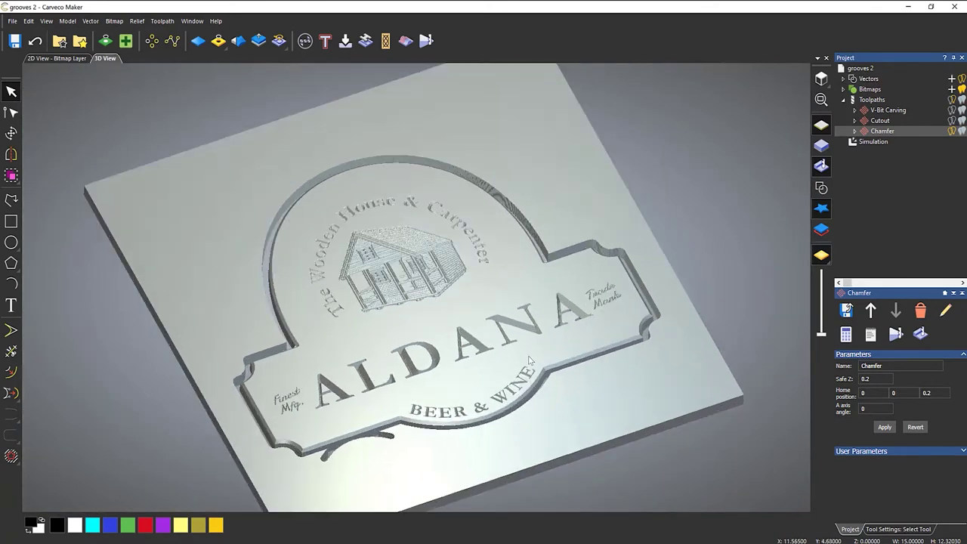
{"action": "left_click_drag", "start_coordinate": [482, 276], "coordinate": [443, 319]}
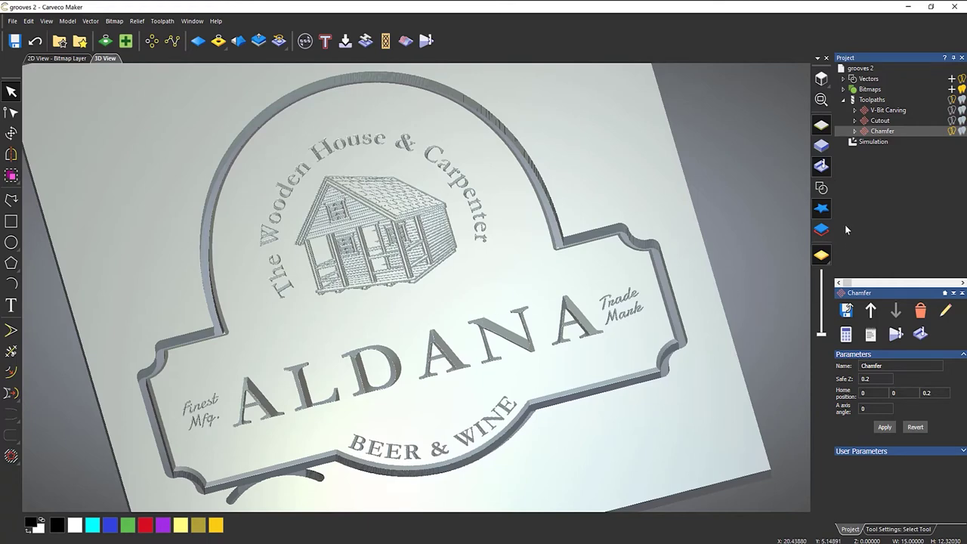
Show the vectors and select the inner border below ALDANA plus the inner arch vector
{"action": "left_click", "coordinate": [822, 189]}
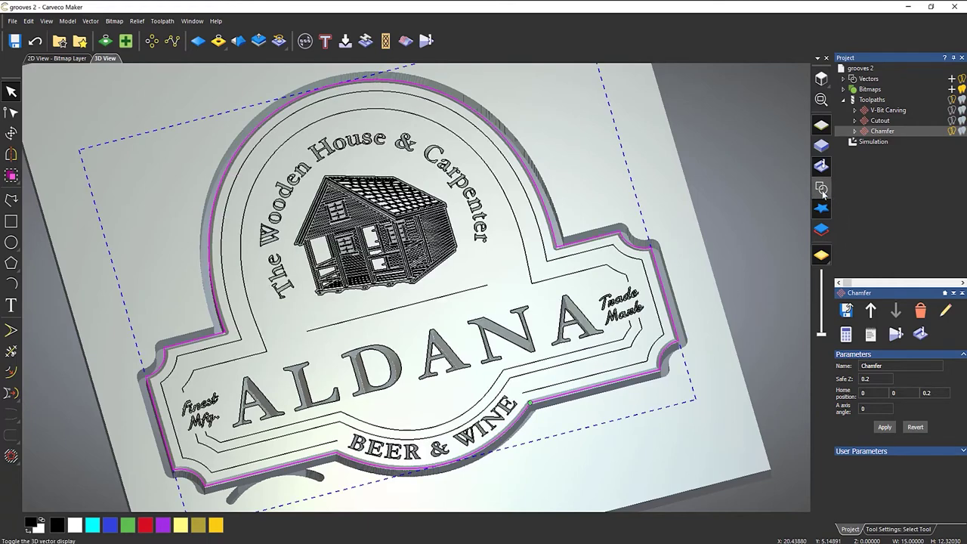
{"action": "left_click", "coordinate": [767, 197]}
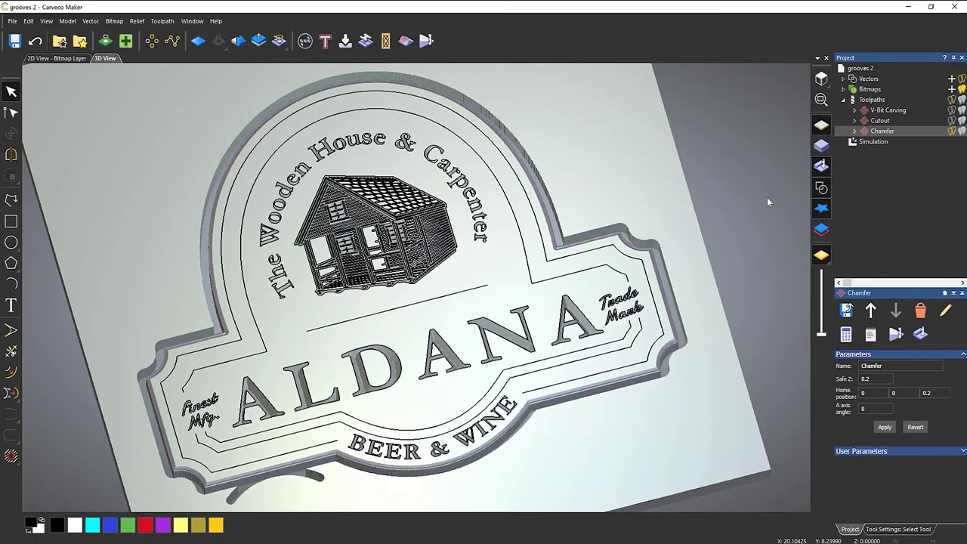
{"action": "left_click", "coordinate": [639, 263]}
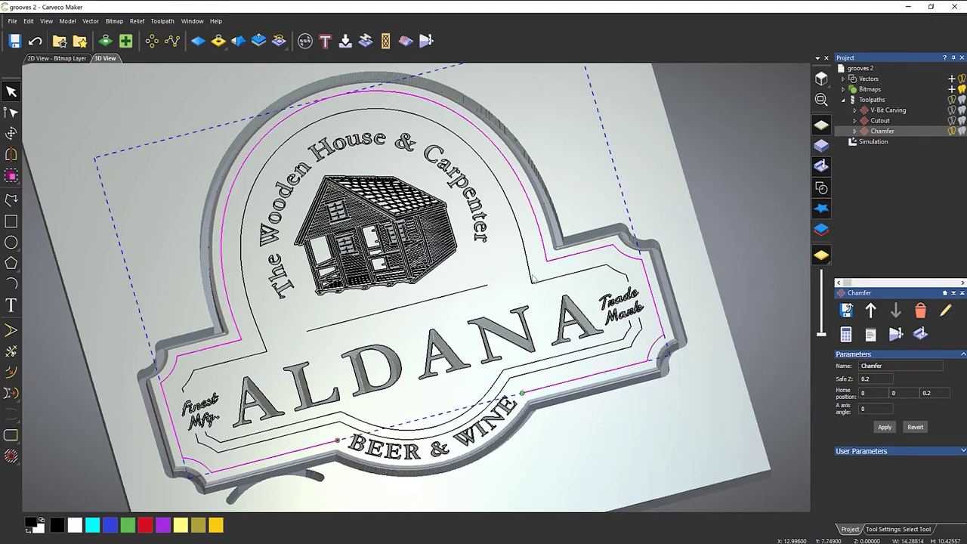
{"action": "left_click", "coordinate": [378, 411]}
{"action": "left_click", "coordinate": [332, 429]}
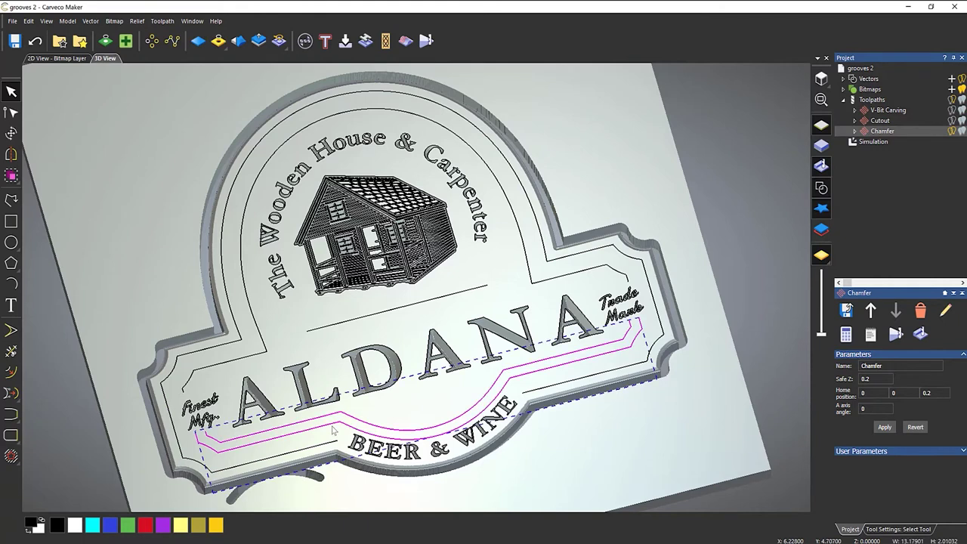
{"action": "left_click", "coordinate": [254, 317], "text": "shift"}
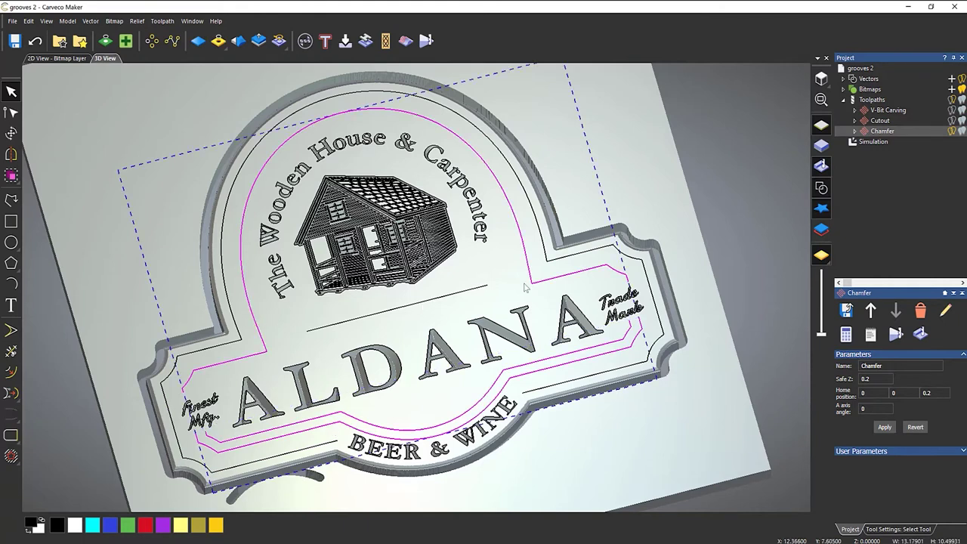
Calculate a Profile toolpath Along the inner borders, 0.04 inch deep, with the V-Bit 1.25 Inch 90 degree
{"action": "left_click", "coordinate": [869, 100]}
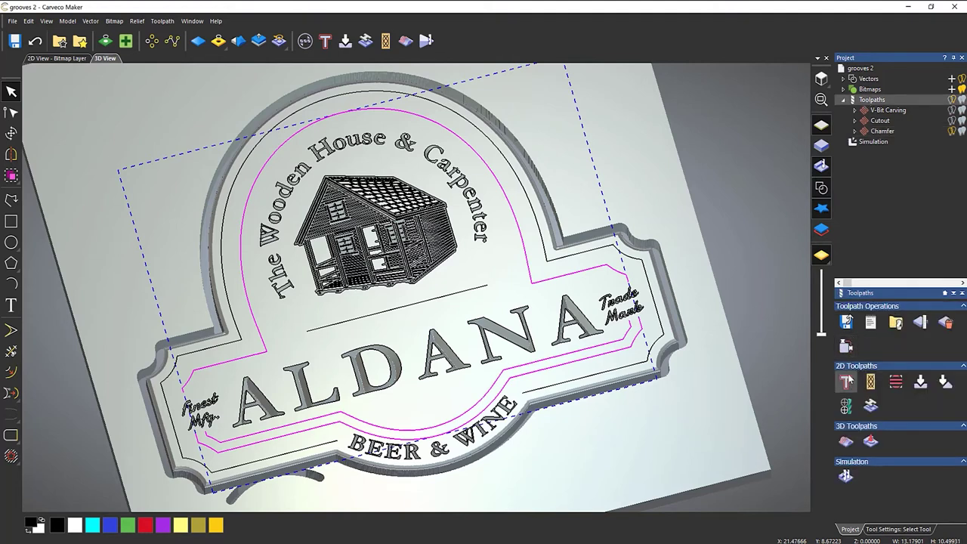
{"action": "left_click", "coordinate": [846, 383]}
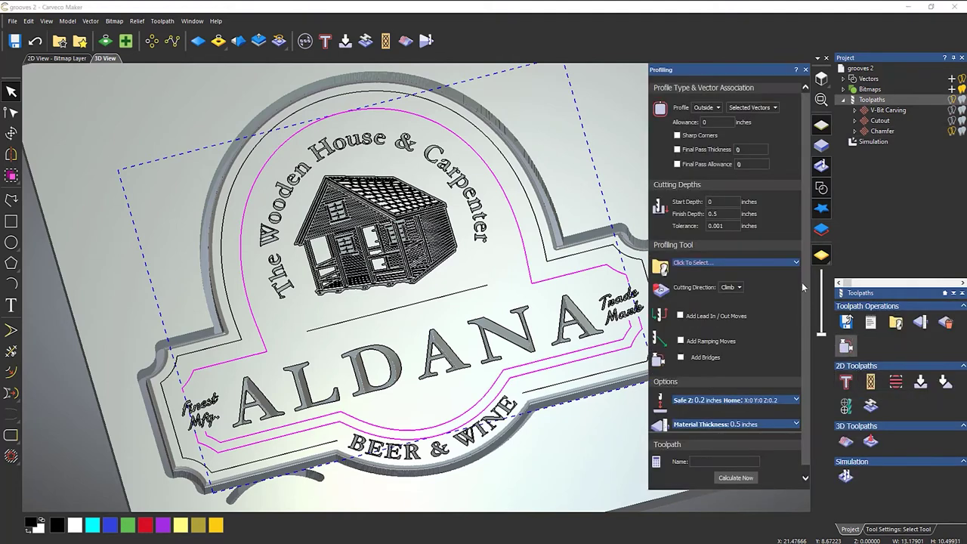
{"action": "left_click", "coordinate": [709, 108]}
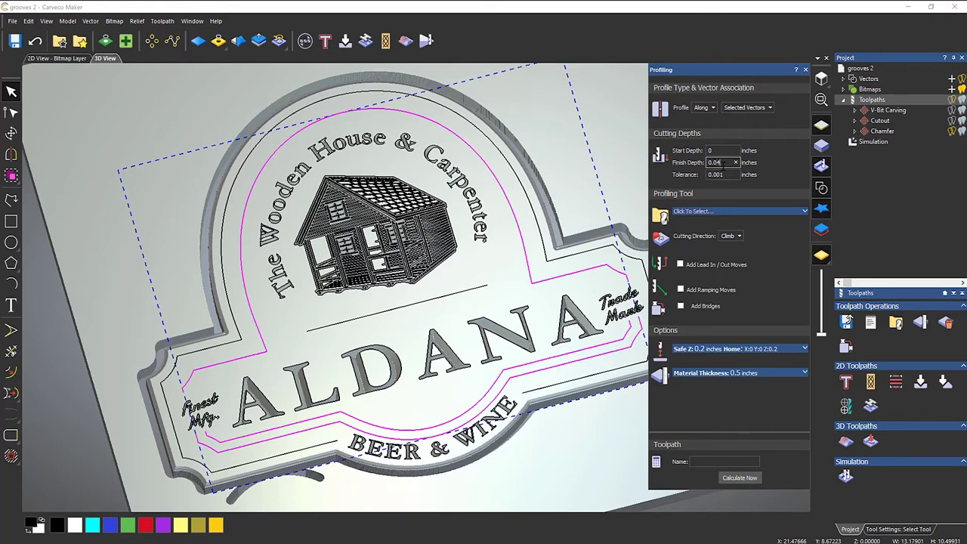
{"action": "left_click", "coordinate": [721, 211]}
{"action": "left_click_drag", "start_coordinate": [491, 229], "coordinate": [481, 302]}
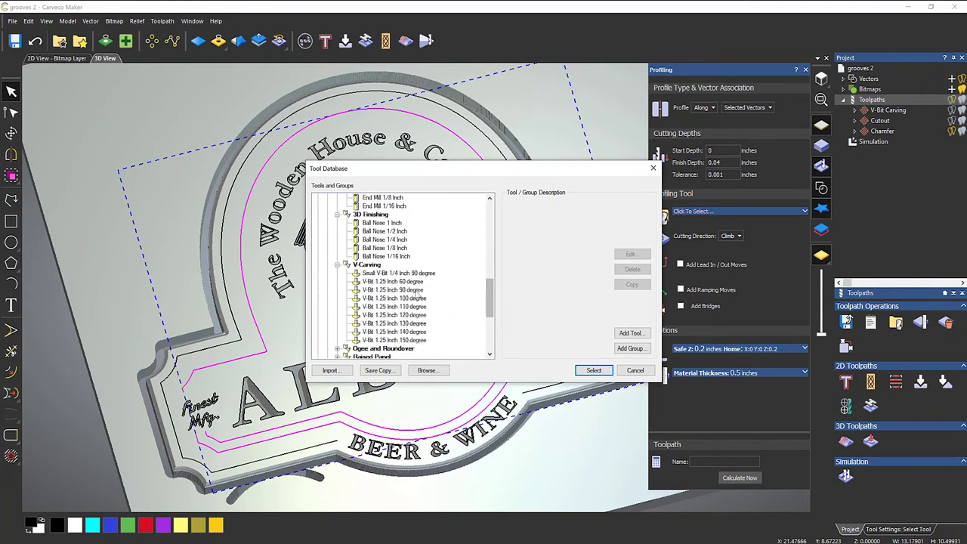
{"action": "left_click", "coordinate": [392, 290]}
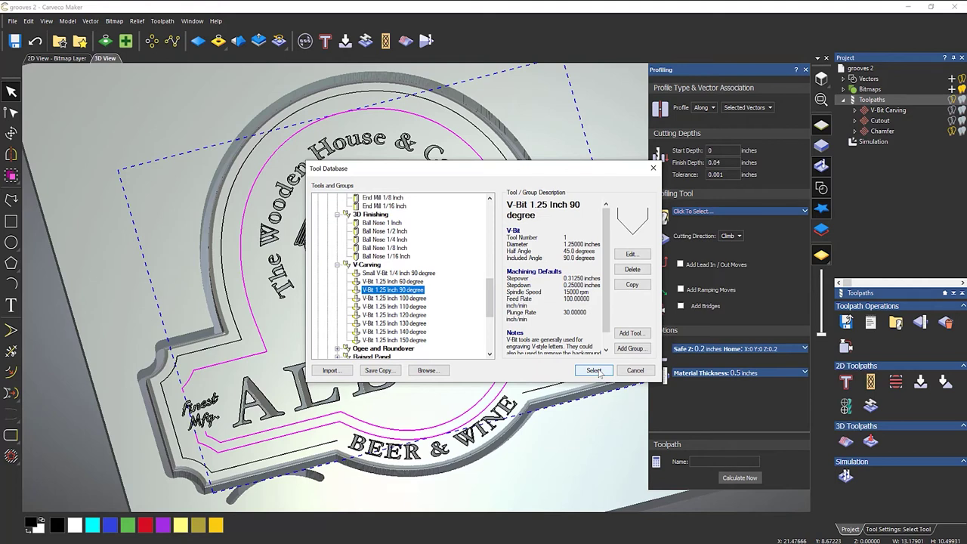
{"action": "left_click", "coordinate": [594, 370]}
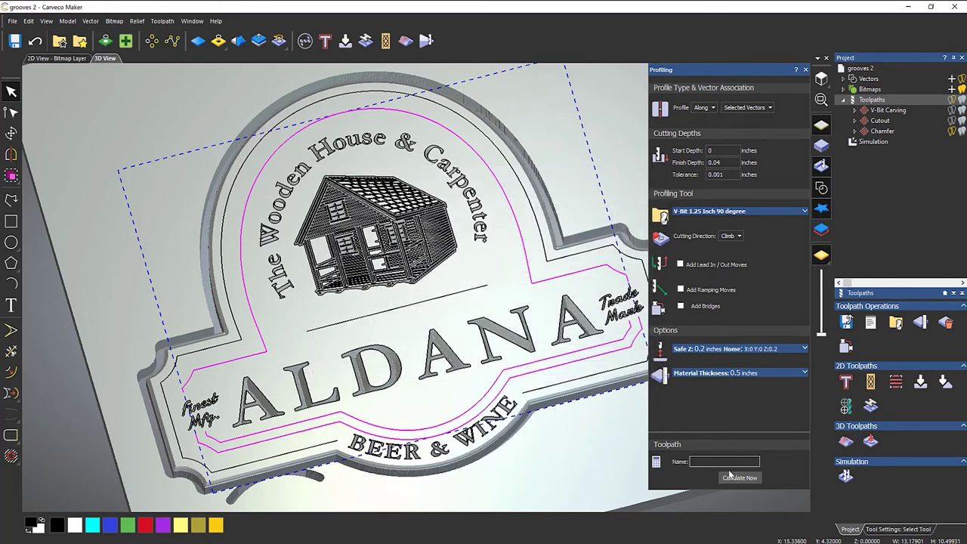
{"action": "left_click", "coordinate": [734, 477]}
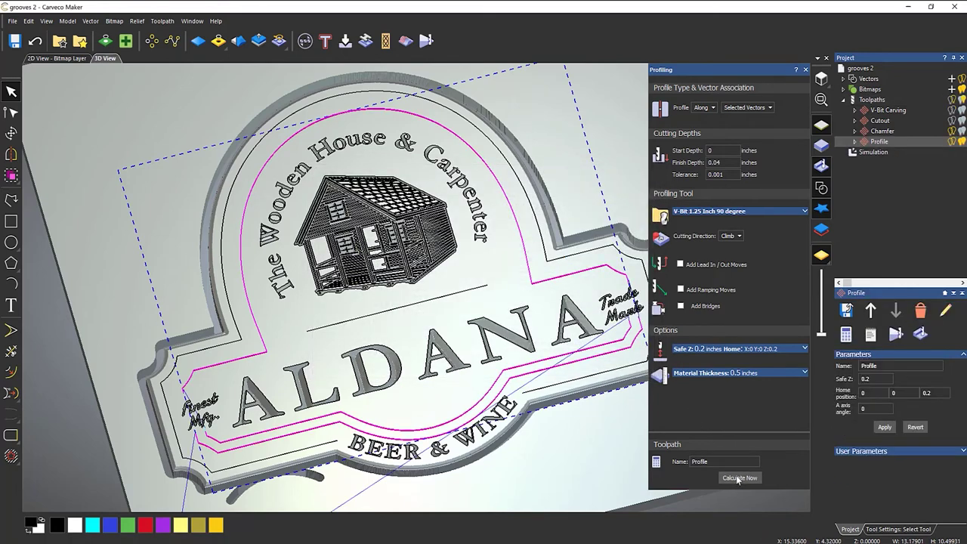
Simulate the Profile toolpath and view the inner-border V-grooves from above and at an angle
{"action": "left_click", "coordinate": [805, 70]}
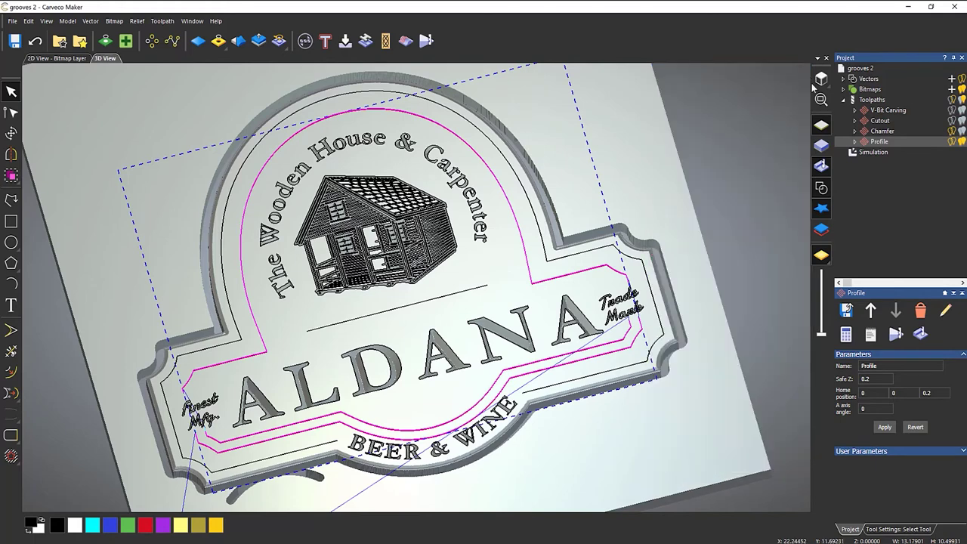
{"action": "right_click", "coordinate": [877, 145]}
{"action": "left_click", "coordinate": [905, 240]}
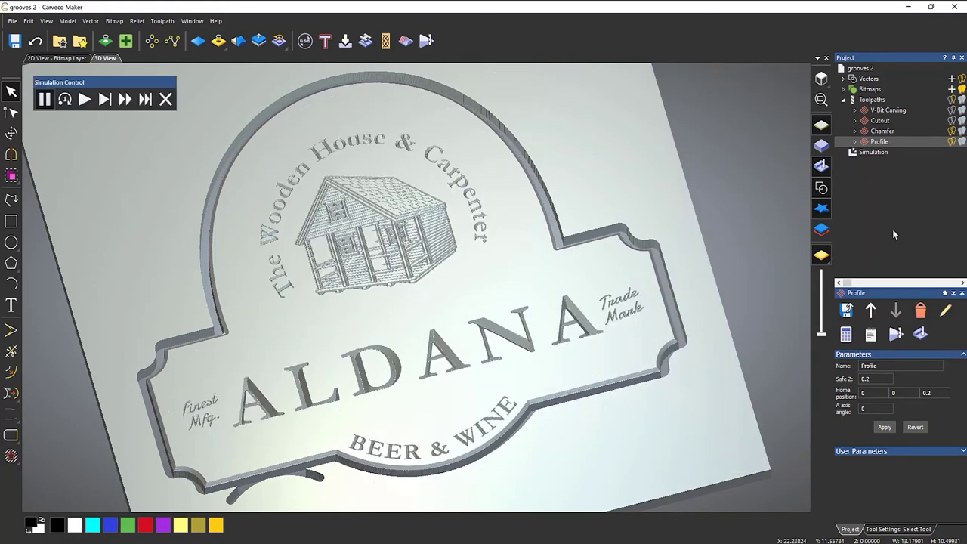
{"action": "left_click", "coordinate": [84, 99]}
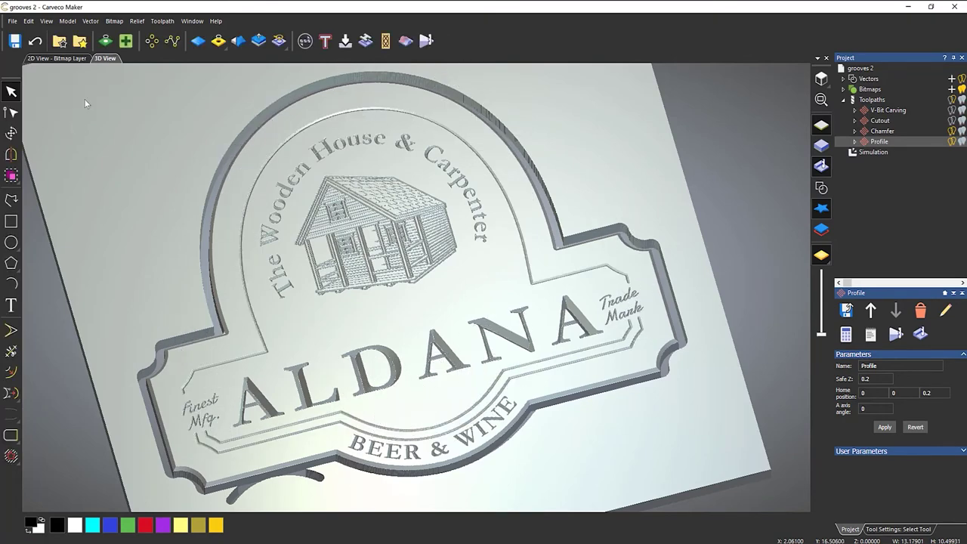
{"action": "scroll", "coordinate": [211, 462], "scroll_direction": "up", "scroll_amount": 8}
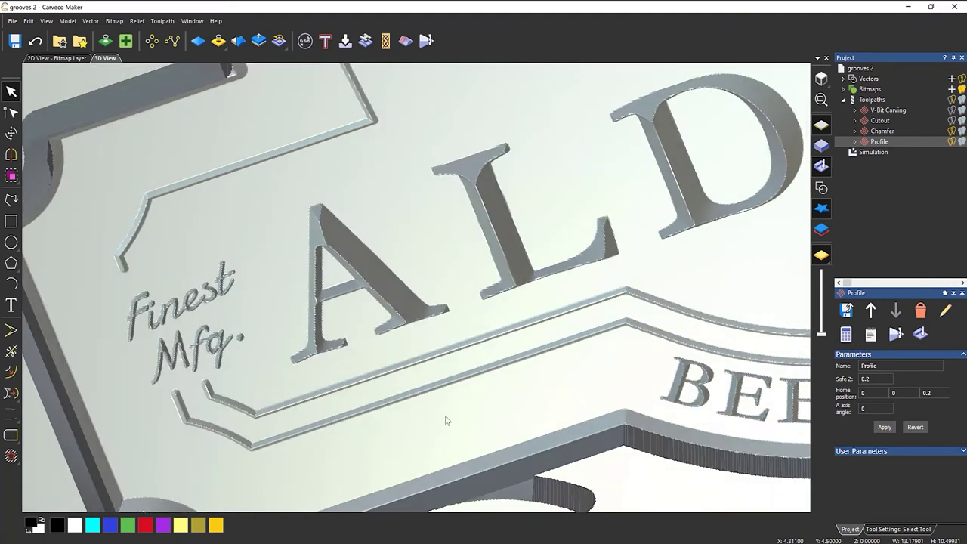
{"action": "left_click_drag", "start_coordinate": [446, 420], "coordinate": [380, 436]}
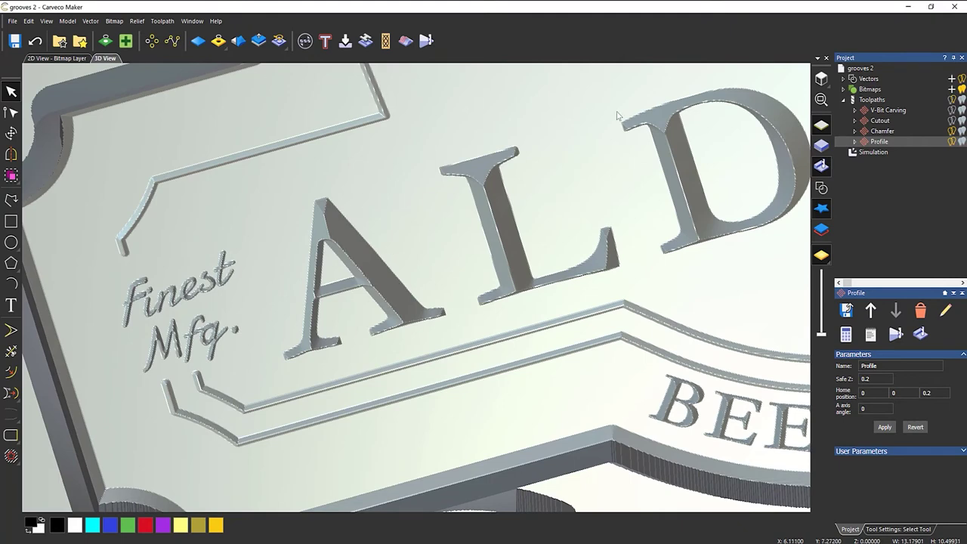
{"action": "left_click", "coordinate": [822, 78]}
{"action": "scroll", "coordinate": [478, 269], "scroll_direction": "up", "scroll_amount": 2}
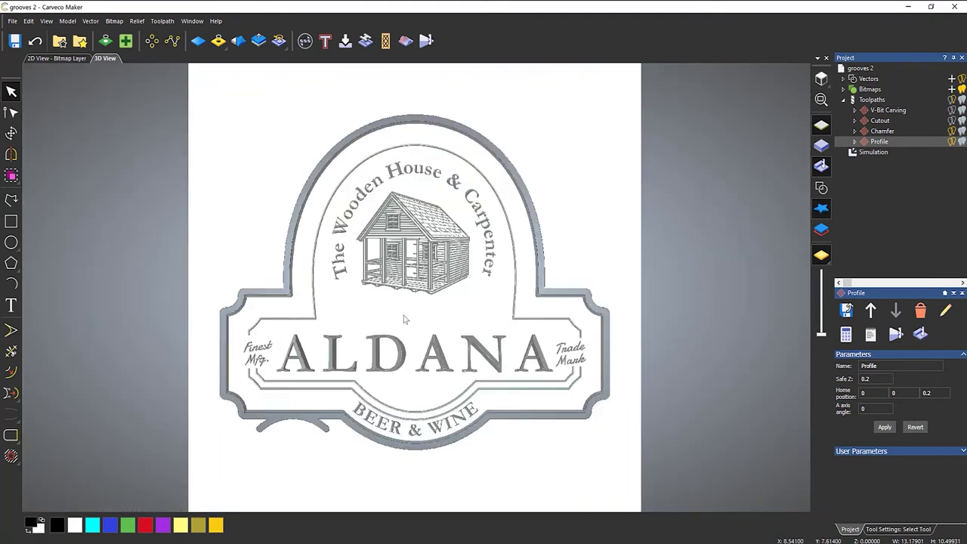
{"action": "left_click_drag", "start_coordinate": [504, 331], "coordinate": [472, 363]}
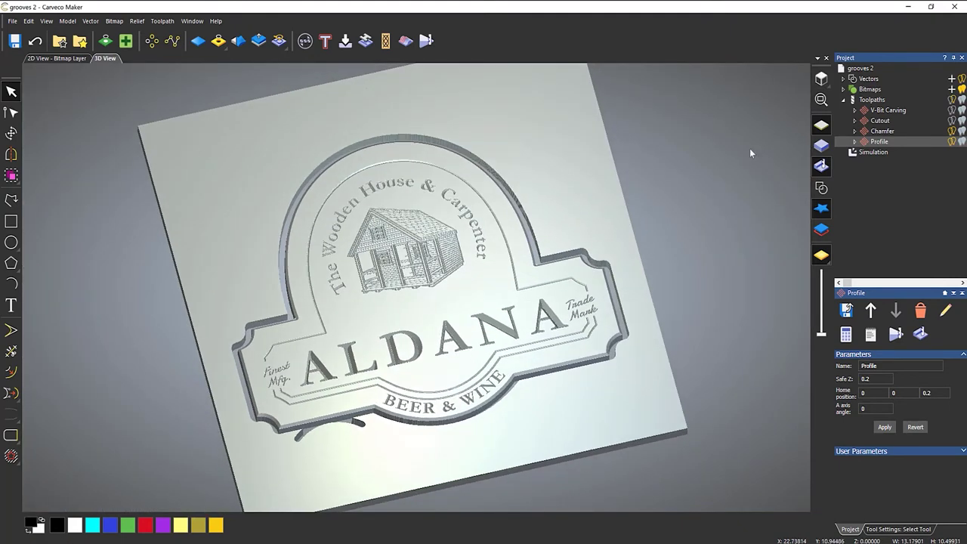
Show the vectors again and select the outer border line
{"action": "left_click", "coordinate": [828, 191]}
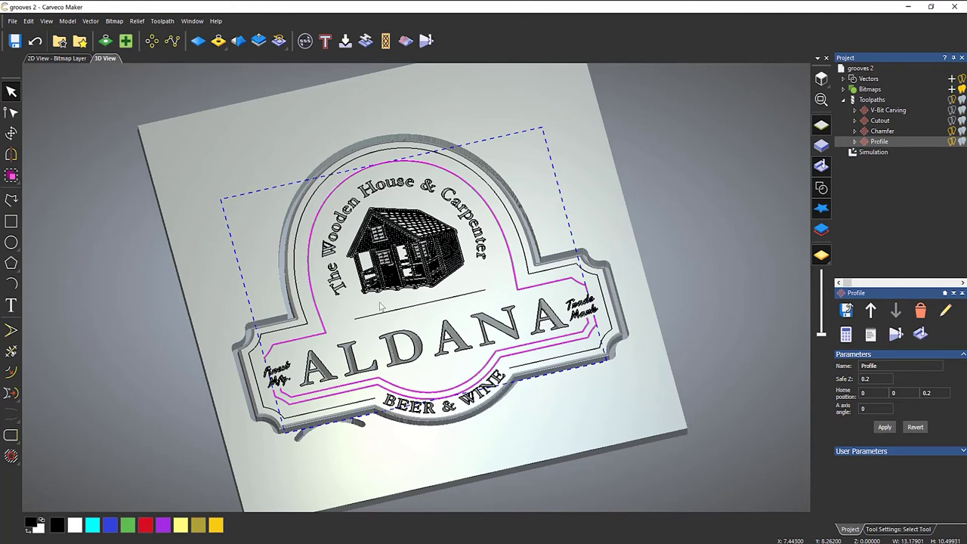
{"action": "left_click", "coordinate": [306, 324]}
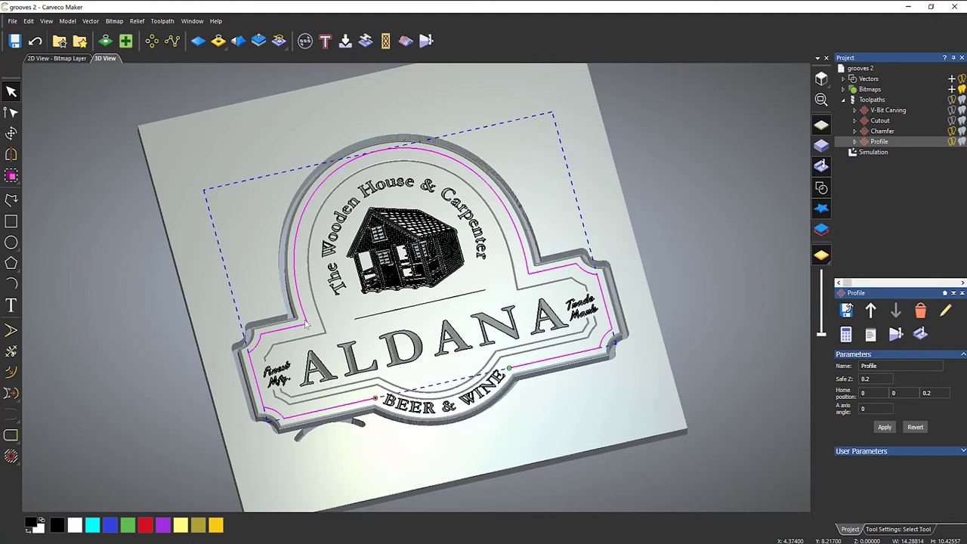
{"action": "scroll", "coordinate": [372, 264], "scroll_direction": "up", "scroll_amount": 1}
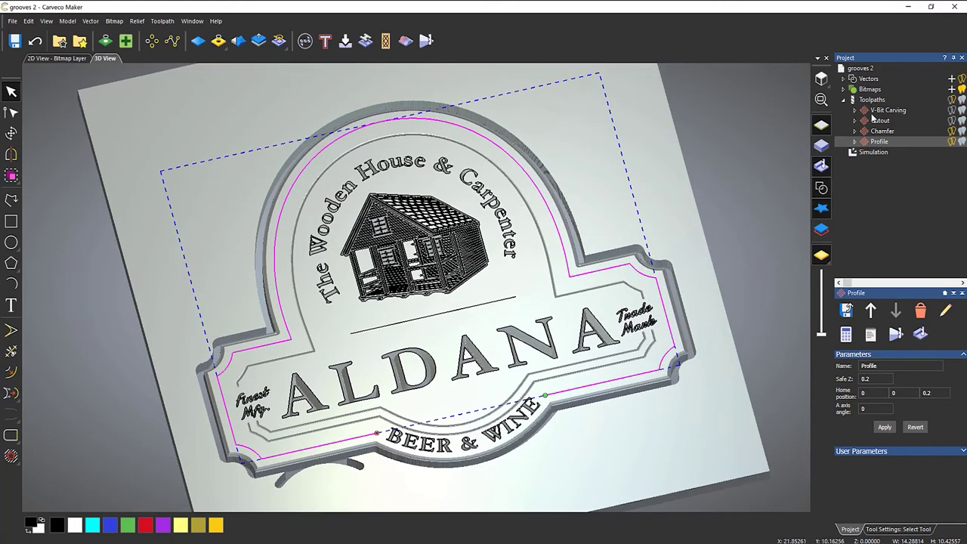
Calculate Profile 1 Along the line at 0.04 inch depth with a Ball Nose 1/16 Inch tool
{"action": "left_click", "coordinate": [872, 100]}
{"action": "left_click", "coordinate": [846, 382]}
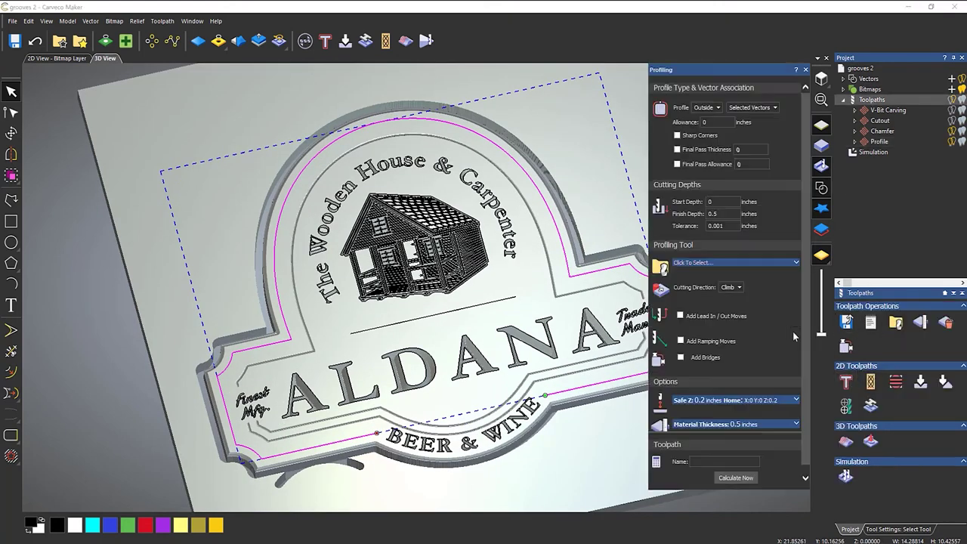
{"action": "left_click", "coordinate": [707, 108]}
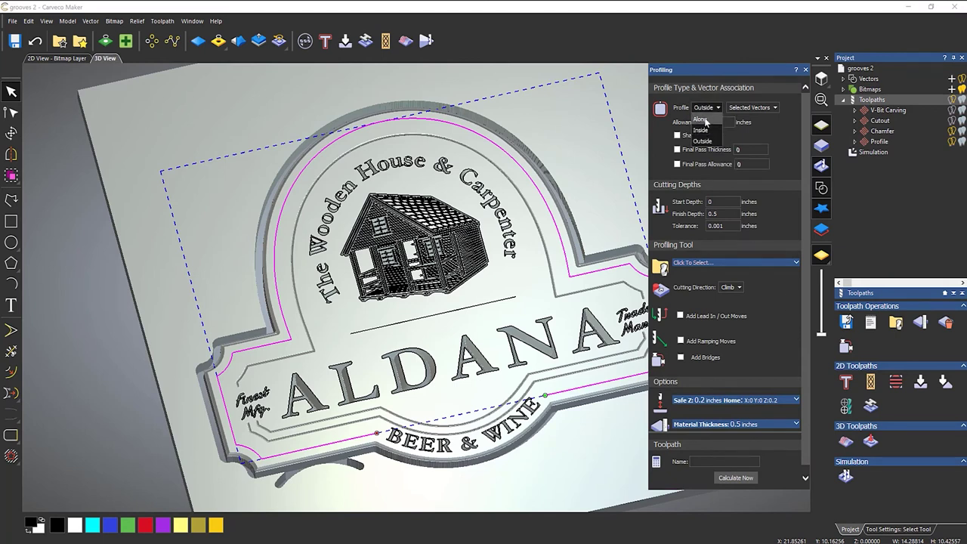
{"action": "left_click", "coordinate": [705, 120]}
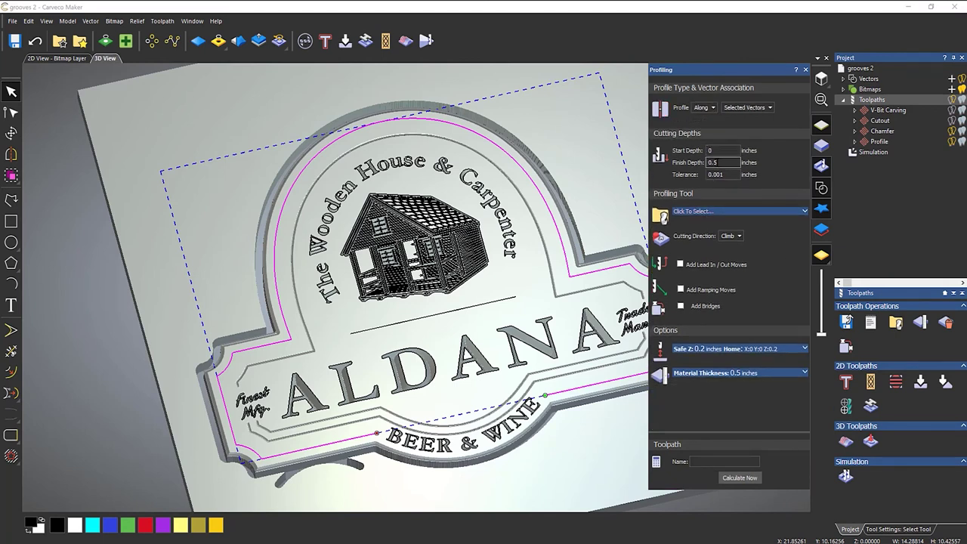
{"action": "type", "text": "04"}
{"action": "left_click", "coordinate": [702, 213]}
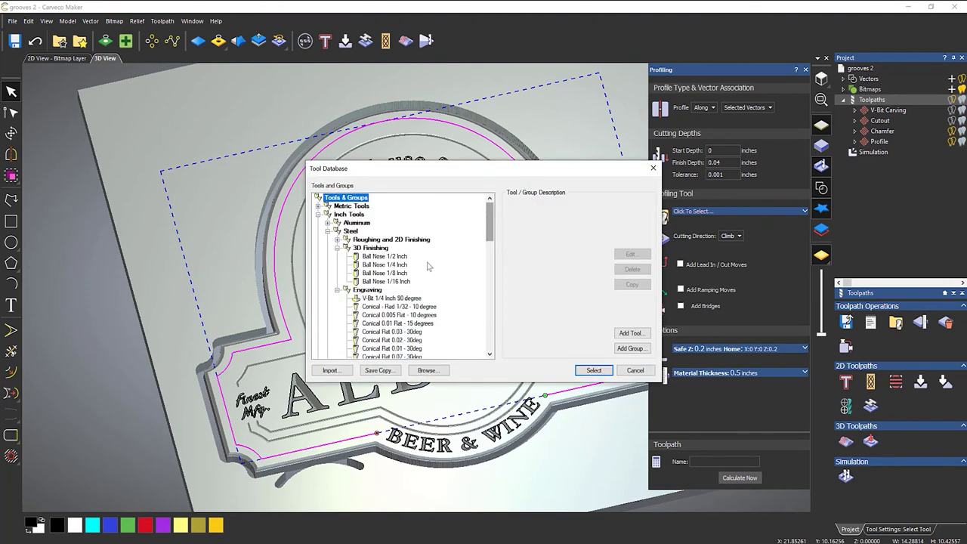
{"action": "left_click", "coordinate": [389, 282]}
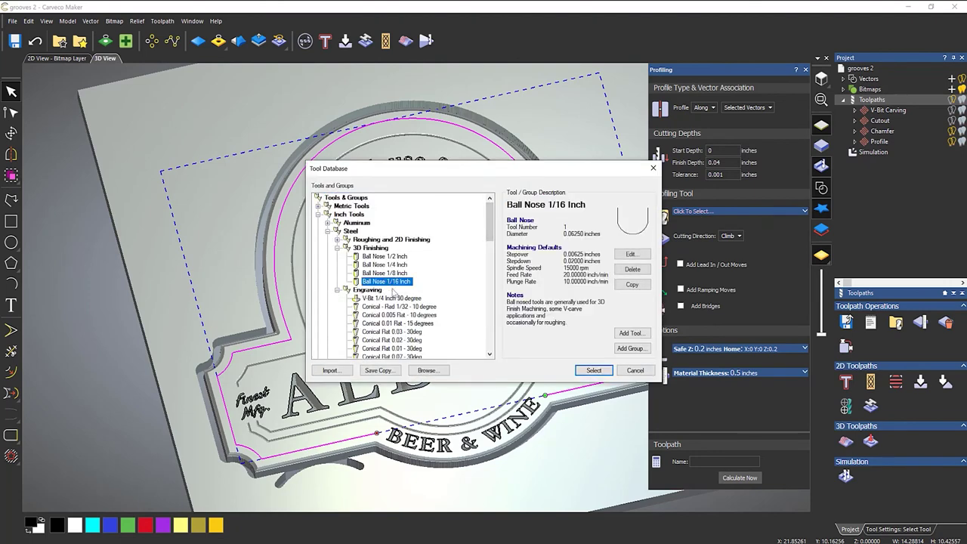
{"action": "left_click", "coordinate": [594, 370]}
{"action": "left_click", "coordinate": [741, 478]}
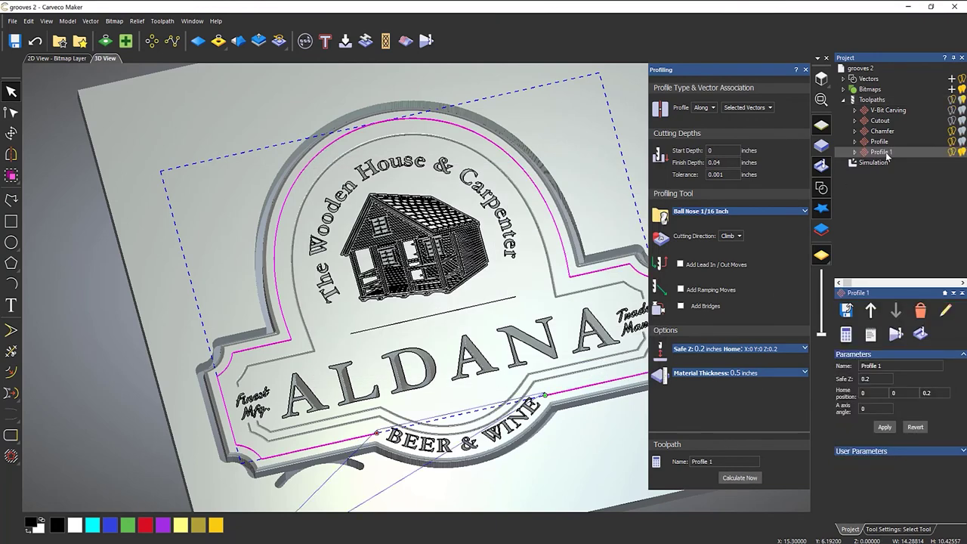
Close the profiling settings and play the Profile 1 simulation from its Simulation Control Bar
{"action": "left_click", "coordinate": [805, 69]}
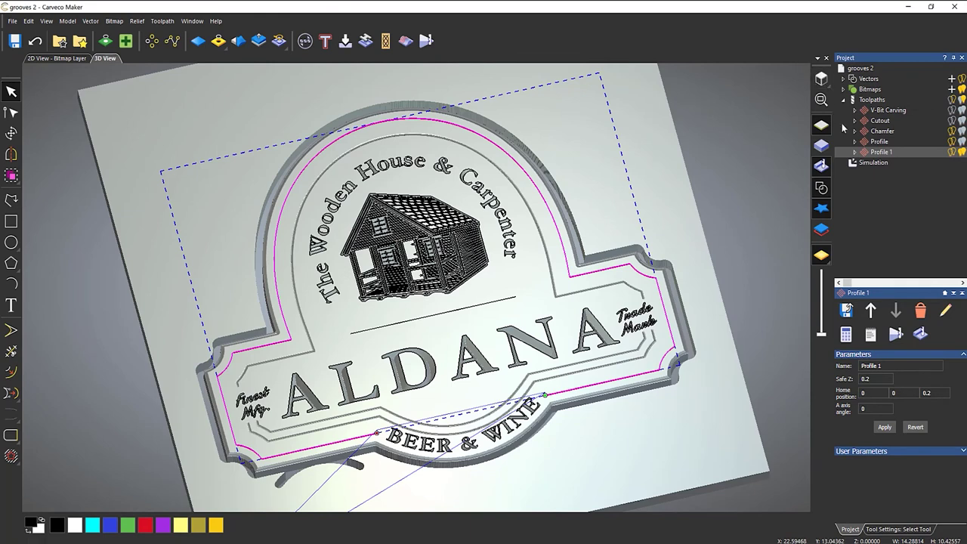
{"action": "right_click", "coordinate": [872, 152]}
{"action": "left_click", "coordinate": [889, 250]}
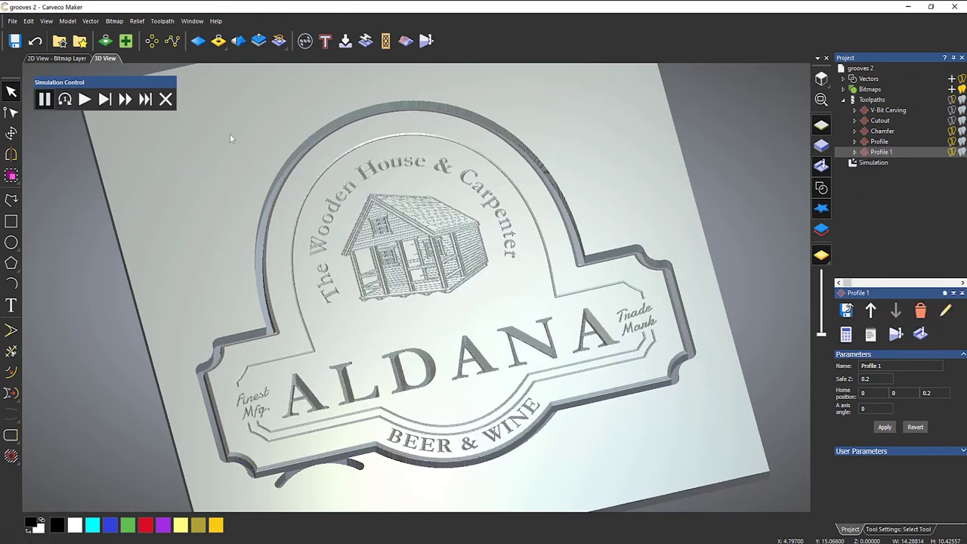
{"action": "left_click", "coordinate": [84, 99]}
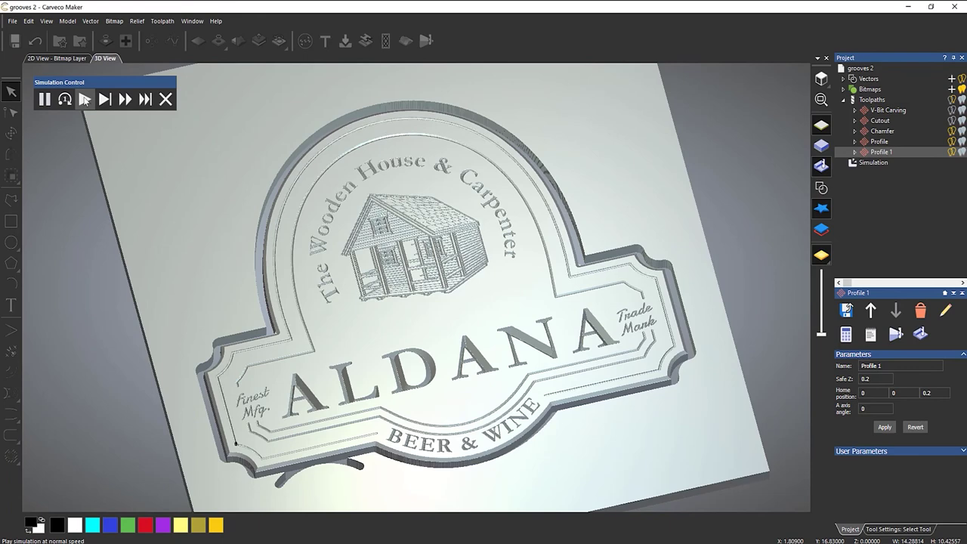
Zoom and orbit the 3D view to inspect the ball-nose and V-grooves near 'Finest Mfg.'
{"action": "scroll", "coordinate": [265, 442], "scroll_direction": "up", "scroll_amount": 5}
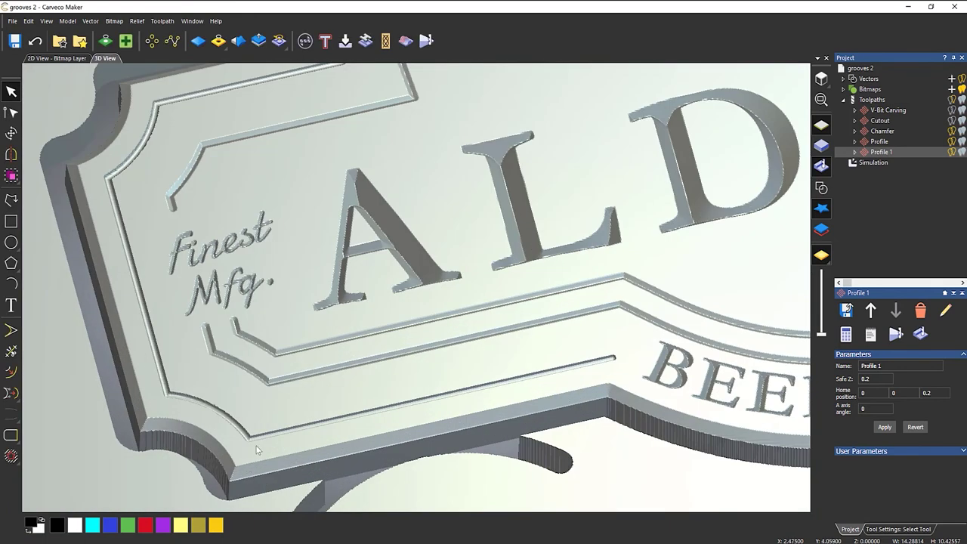
{"action": "left_click_drag", "start_coordinate": [262, 440], "coordinate": [118, 361]}
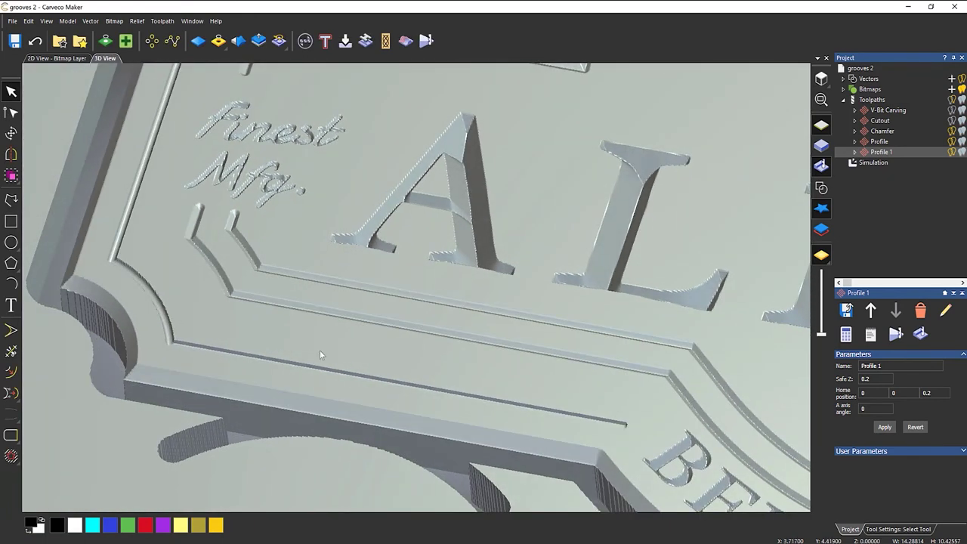
{"action": "mouse_move", "coordinate": [320, 353]}
{"action": "left_mouse_down"}
{"action": "mouse_move", "coordinate": [296, 288]}
{"action": "mouse_move", "coordinate": [282, 284]}
{"action": "left_mouse_up"}
{"action": "scroll", "coordinate": [281, 284], "scroll_direction": "up", "scroll_amount": 3}
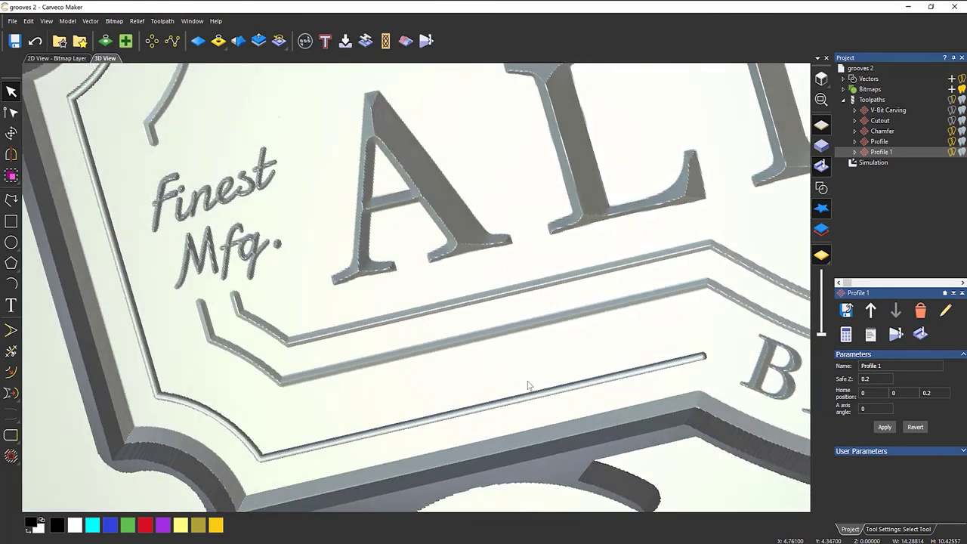
{"action": "scroll", "coordinate": [524, 348], "scroll_direction": "down", "scroll_amount": 6}
{"action": "scroll", "coordinate": [594, 205], "scroll_direction": "up", "scroll_amount": 3}
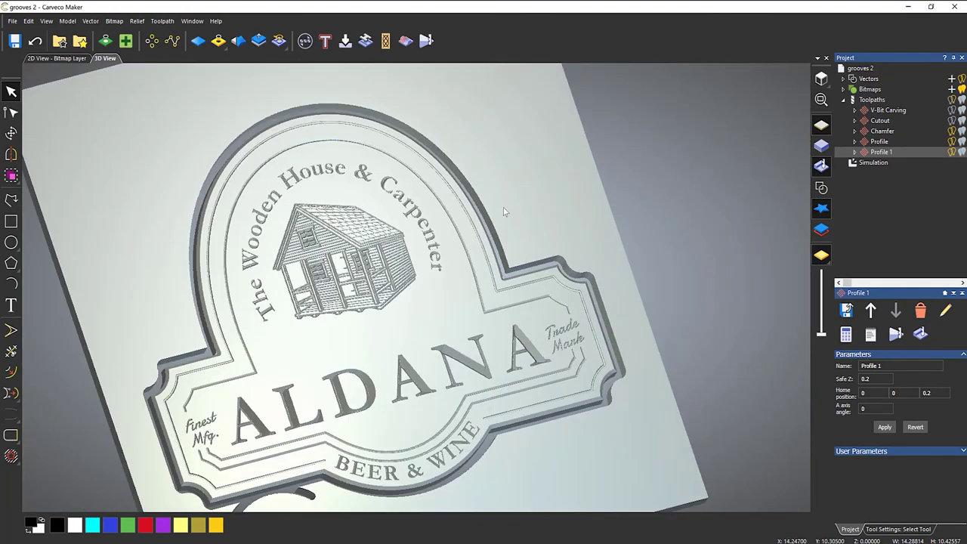
{"action": "scroll", "coordinate": [330, 356], "scroll_direction": "up", "scroll_amount": 2}
{"action": "left_click_drag", "start_coordinate": [330, 356], "coordinate": [334, 327]}
{"action": "left_click_drag", "start_coordinate": [410, 324], "coordinate": [449, 315]}
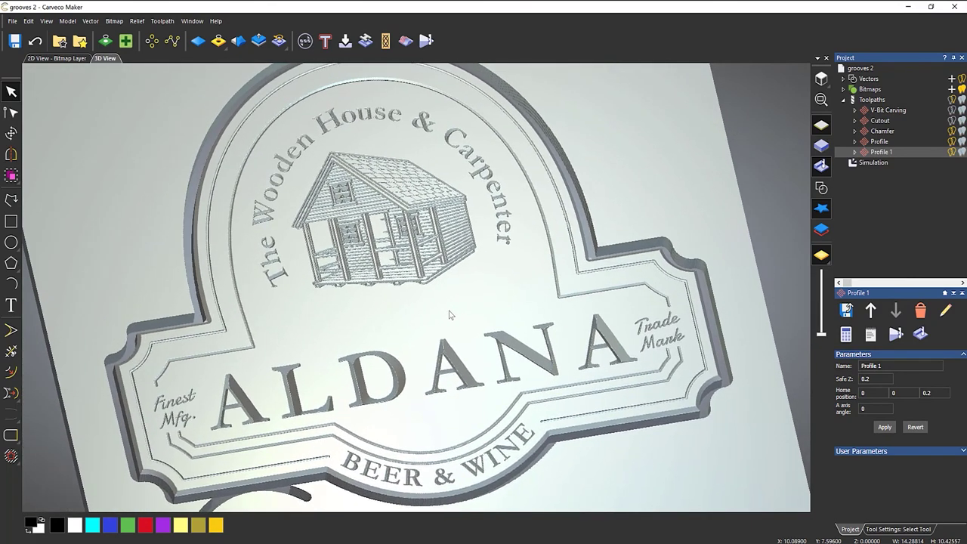